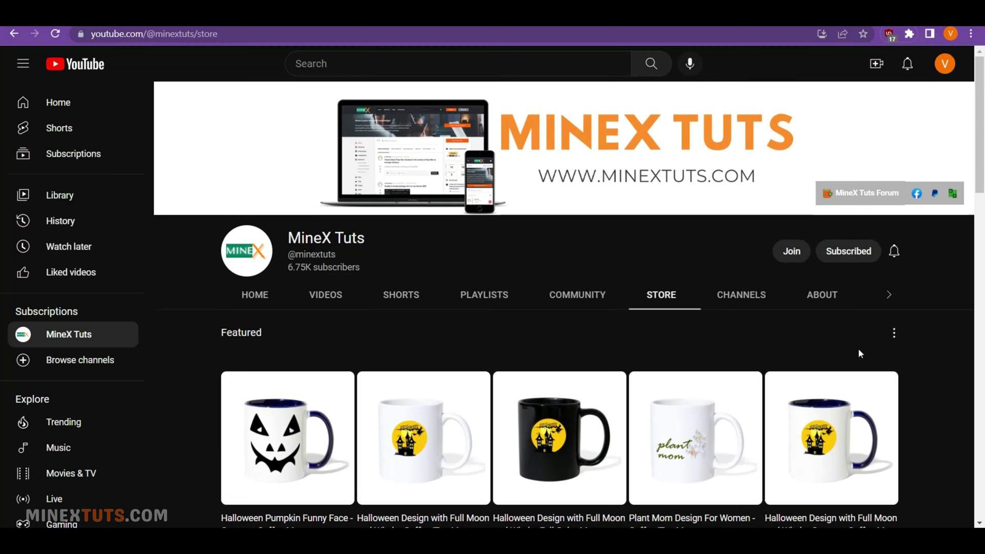
- Scroll through the Spreadshop merch listed on the MineX Tuts Store tab in YouTube
{"action": "scroll", "coordinate": [859, 353], "scroll_direction": "down", "scroll_amount": 7}
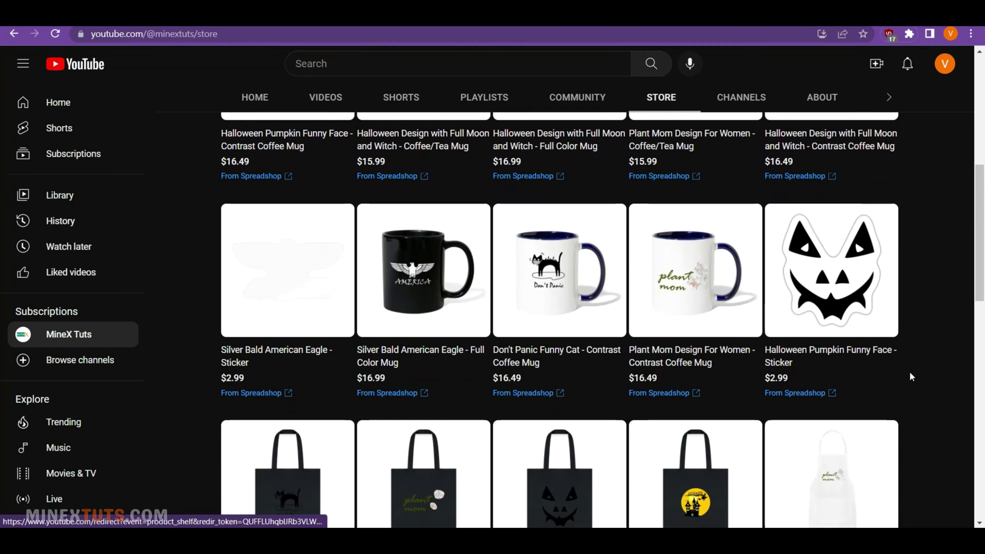
{"action": "scroll", "coordinate": [910, 373], "scroll_direction": "down", "scroll_amount": 4}
{"action": "scroll", "coordinate": [914, 385], "scroll_direction": "down", "scroll_amount": 4}
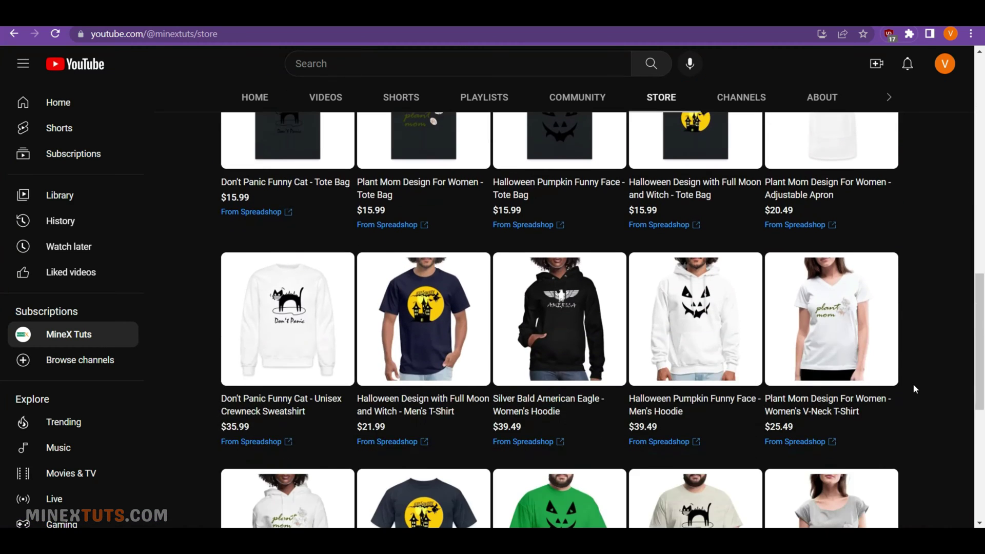
{"action": "scroll", "coordinate": [913, 385], "scroll_direction": "down", "scroll_amount": 5}
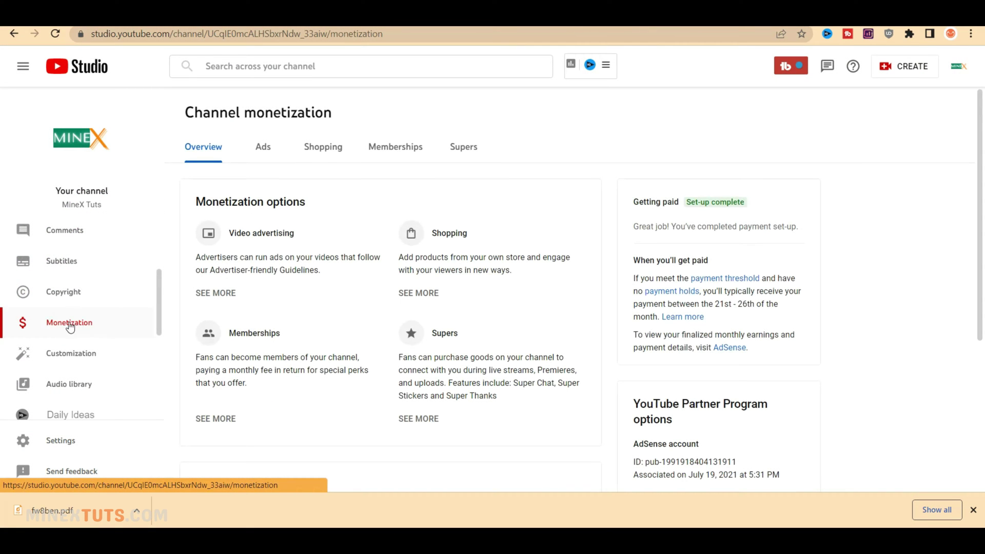
- Go to Channel monetization's Shopping section and choose CONNECT STORE
{"action": "left_click", "coordinate": [318, 153]}
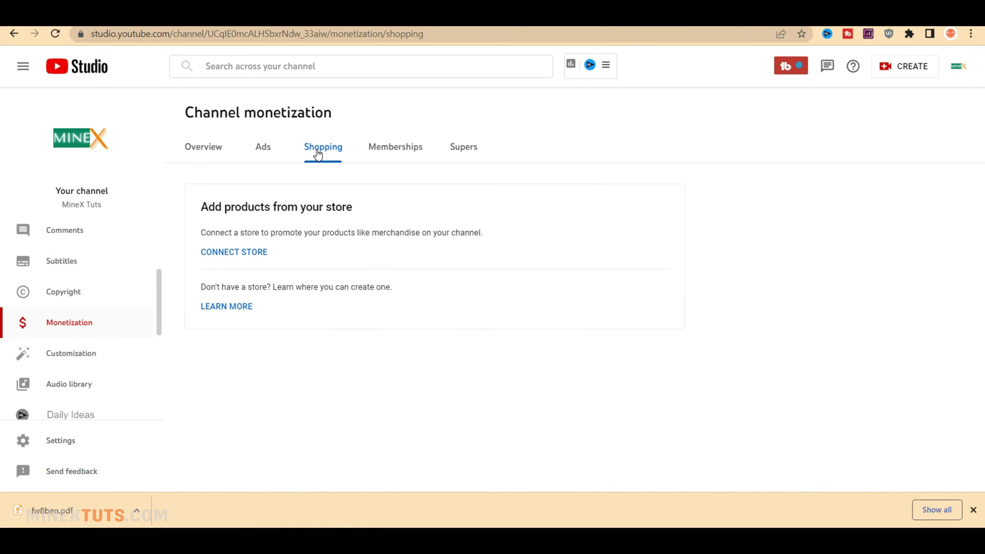
{"action": "left_click", "coordinate": [238, 253]}
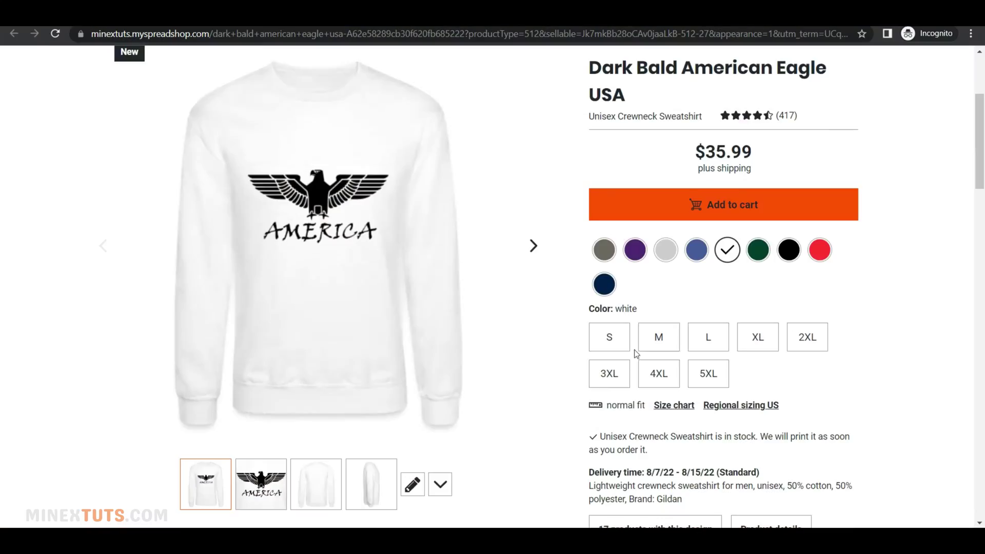
- Select size M for the eagle sweatshirt, then review the eagle design's 31 chosen products
{"action": "scroll", "coordinate": [615, 354], "scroll_direction": "down", "scroll_amount": 10}
{"action": "scroll", "coordinate": [585, 351], "scroll_direction": "down", "scroll_amount": 20}
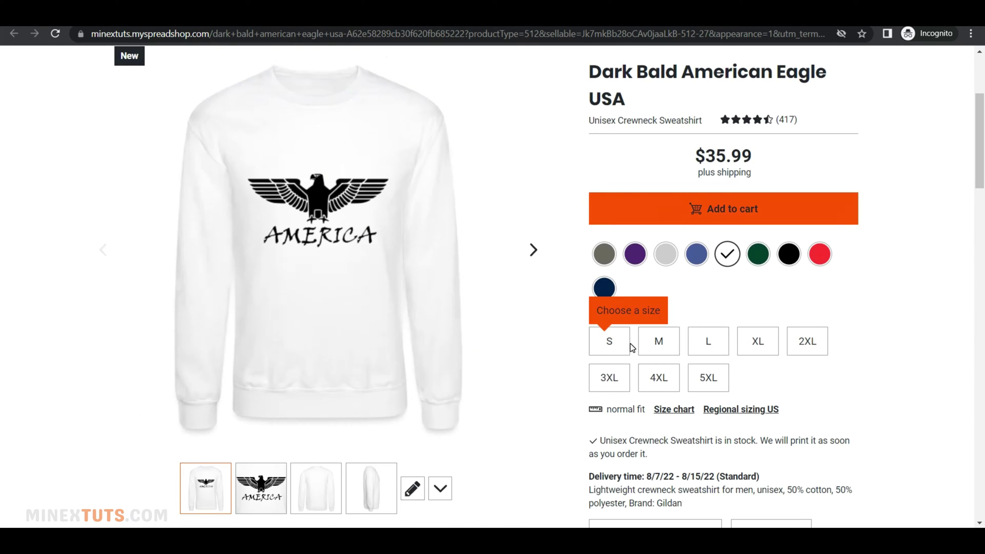
{"action": "left_click", "coordinate": [647, 343]}
{"action": "left_click", "coordinate": [754, 208]}
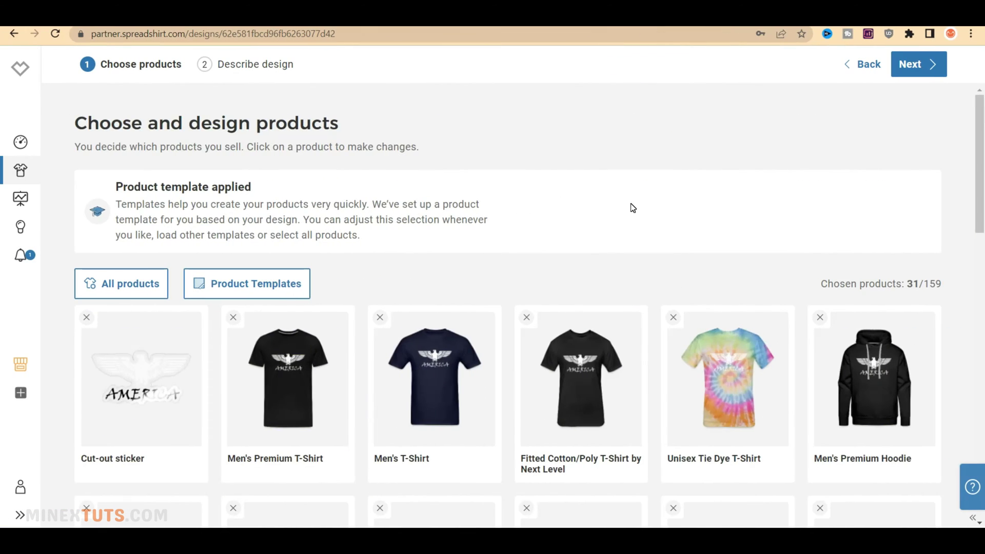
{"action": "scroll", "coordinate": [633, 207], "scroll_direction": "down", "scroll_amount": 15}
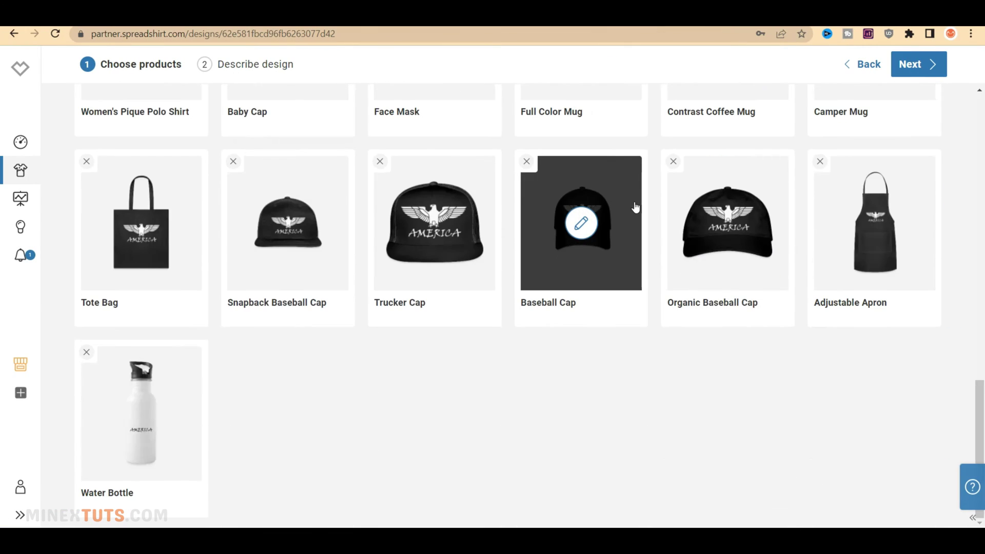
{"action": "scroll", "coordinate": [632, 208], "scroll_direction": "up", "scroll_amount": 15}
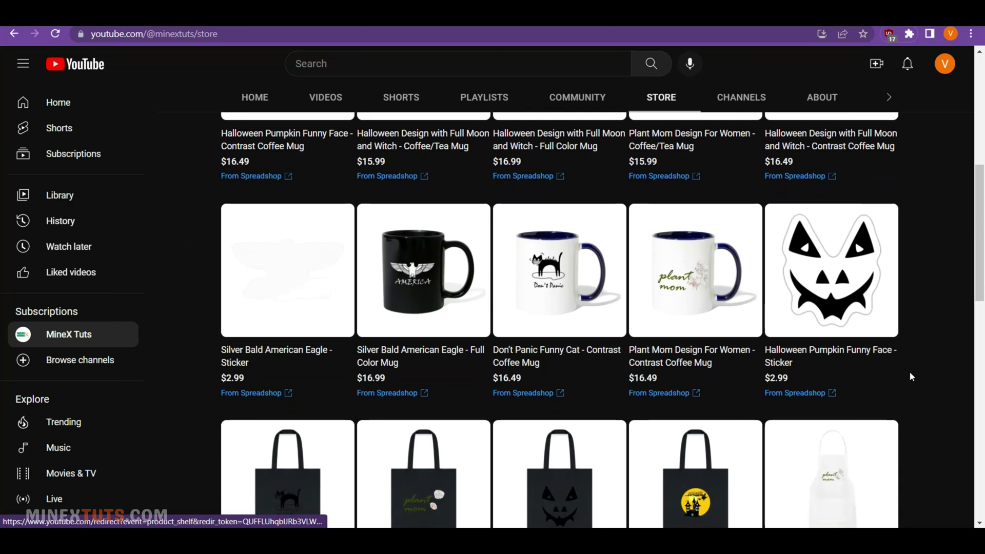
{"action": "scroll", "coordinate": [912, 384], "scroll_direction": "down", "scroll_amount": 4}
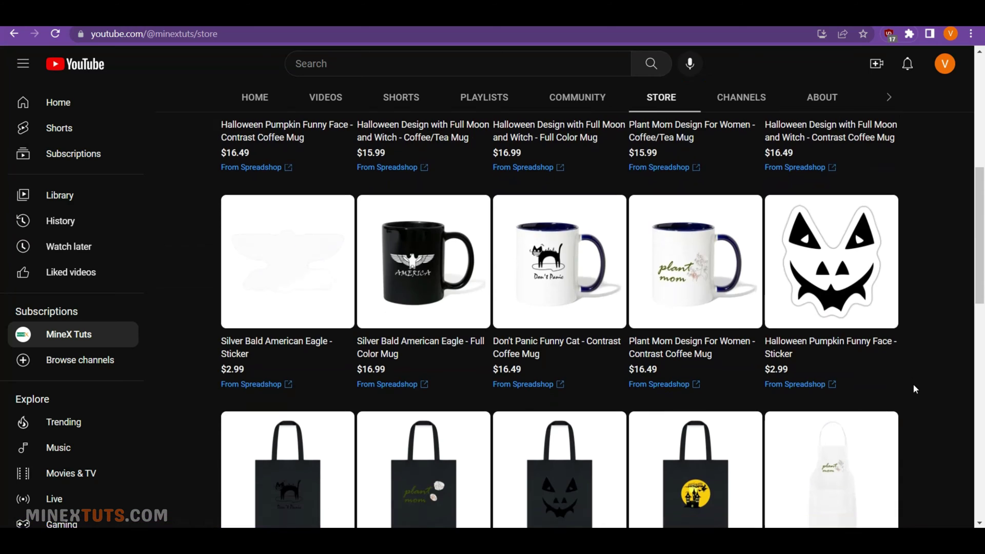
{"action": "scroll", "coordinate": [913, 384], "scroll_direction": "down", "scroll_amount": 4}
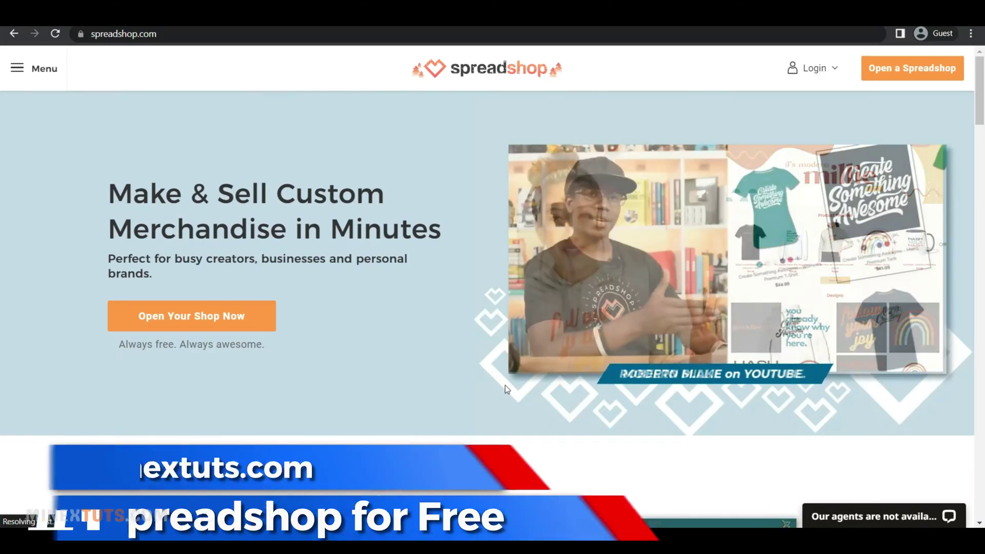
- Browse the spreadshop.com homepage, then choose Open a Spreadshop to reach the sign-up form
{"action": "scroll", "coordinate": [481, 349], "scroll_direction": "down", "scroll_amount": 15}
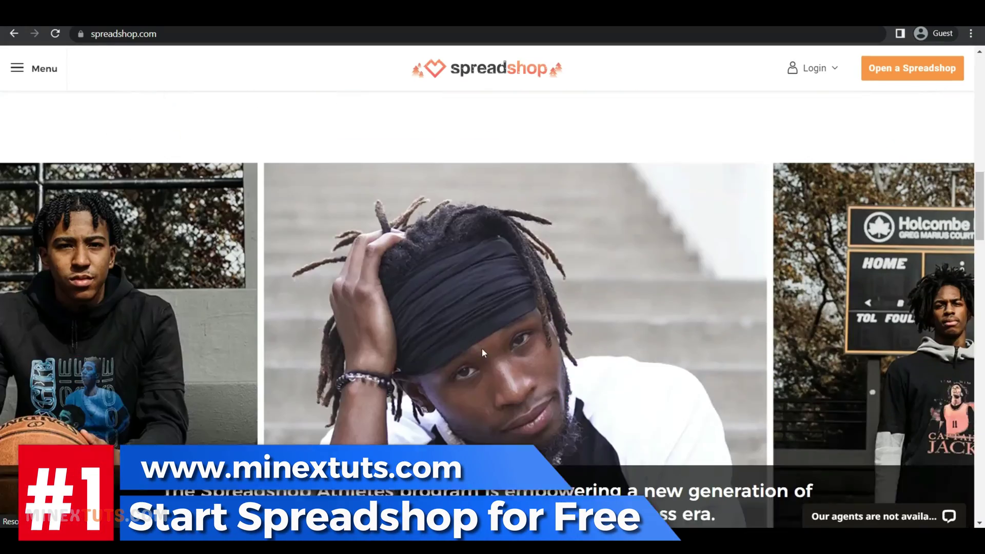
{"action": "scroll", "coordinate": [482, 353], "scroll_direction": "down", "scroll_amount": 8}
{"action": "scroll", "coordinate": [482, 353], "scroll_direction": "down", "scroll_amount": 15}
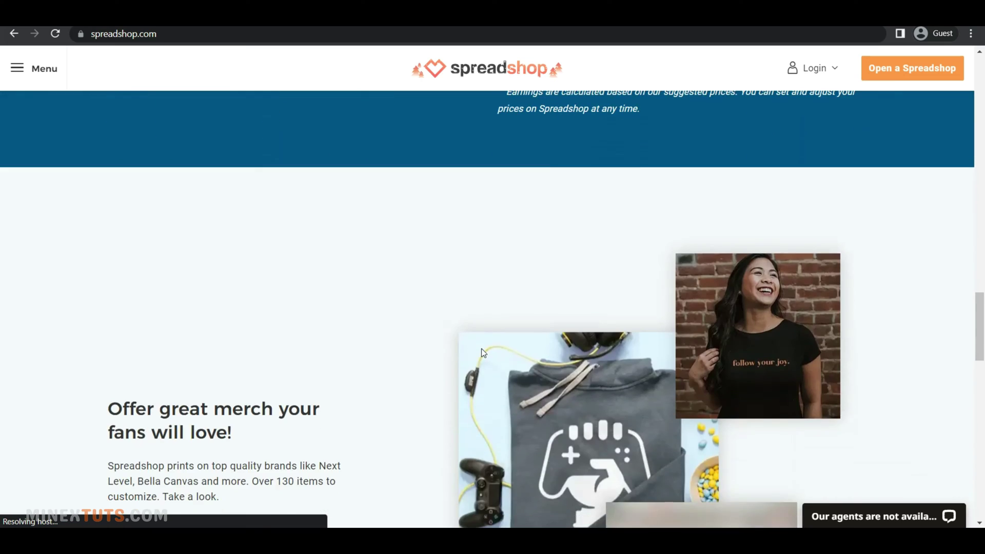
{"action": "scroll", "coordinate": [482, 352], "scroll_direction": "down", "scroll_amount": 10}
{"action": "scroll", "coordinate": [482, 353], "scroll_direction": "up", "scroll_amount": 8}
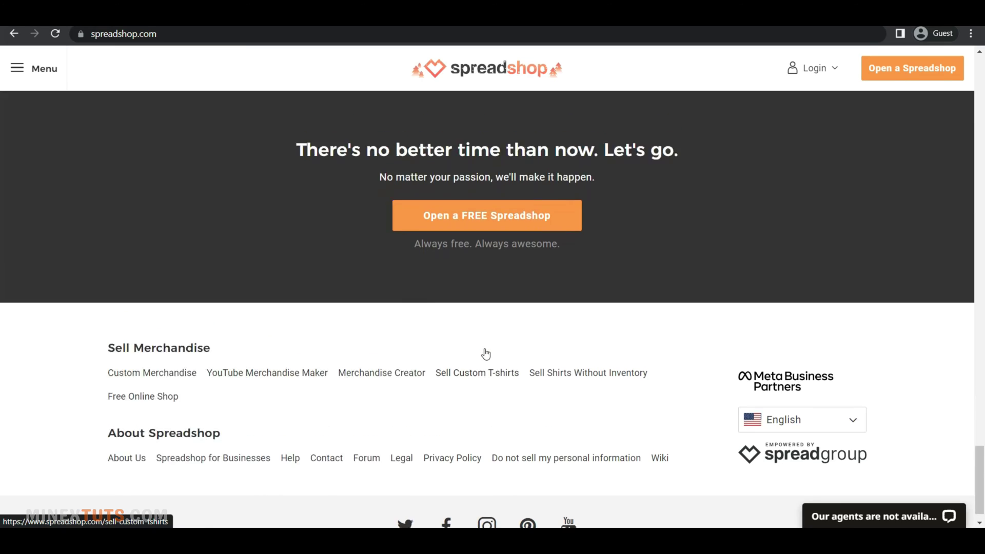
{"action": "scroll", "coordinate": [483, 353], "scroll_direction": "up", "scroll_amount": 6}
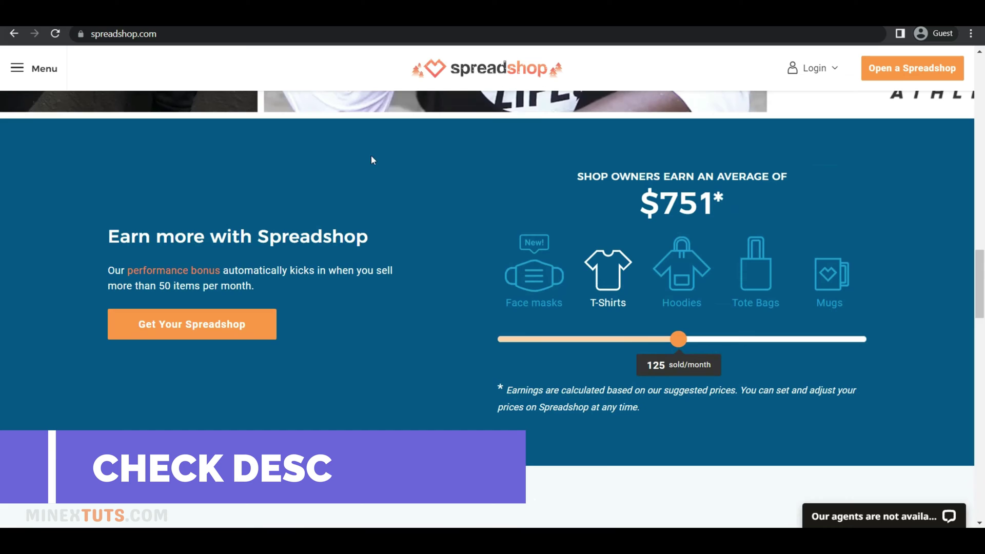
{"action": "left_click", "coordinate": [898, 68]}
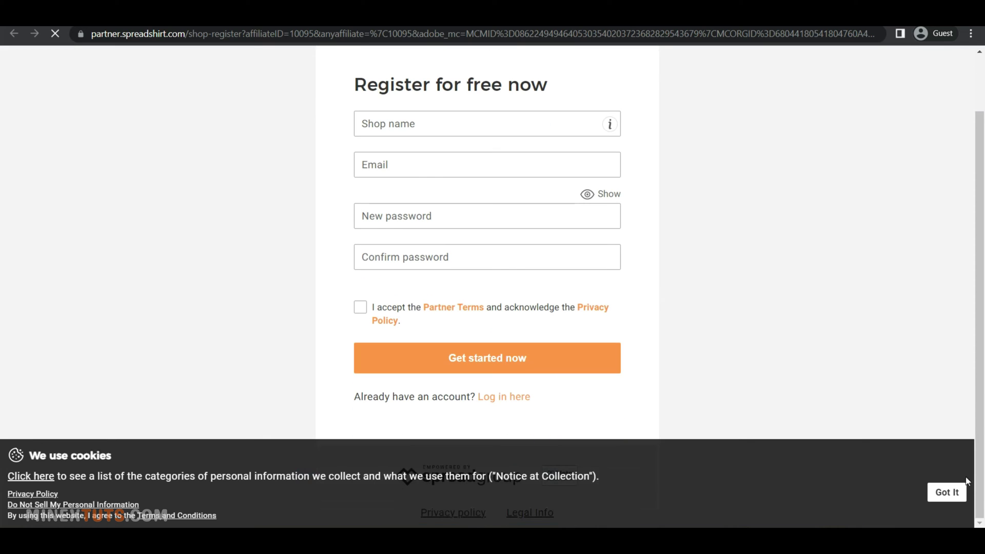
- Dismiss the cookie notice with Got It
{"action": "left_click", "coordinate": [946, 492]}
{"action": "scroll", "coordinate": [706, 469], "scroll_direction": "up", "scroll_amount": 2}
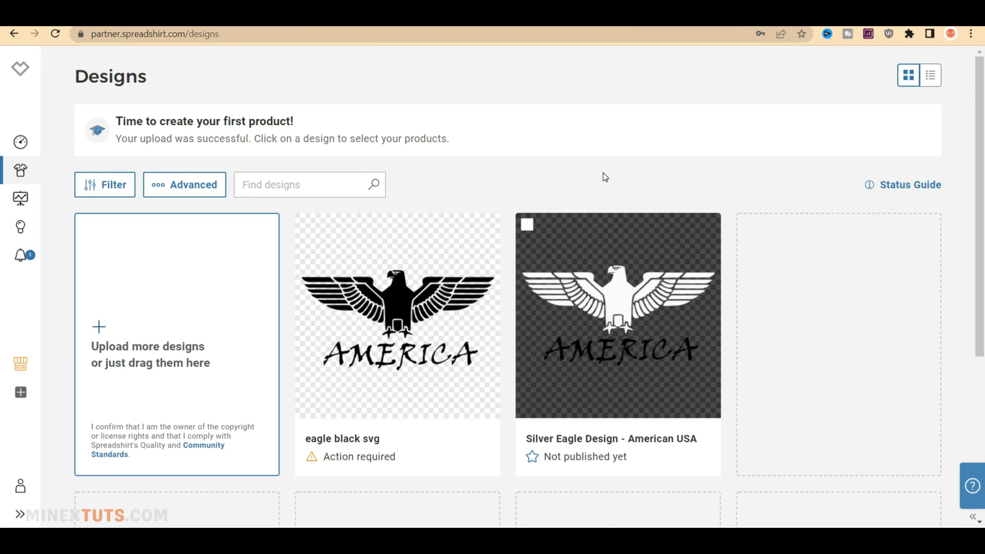
- Open the Silver Eagle design, accept its 31 templated products, and continue to Describe design
{"action": "left_click", "coordinate": [623, 326]}
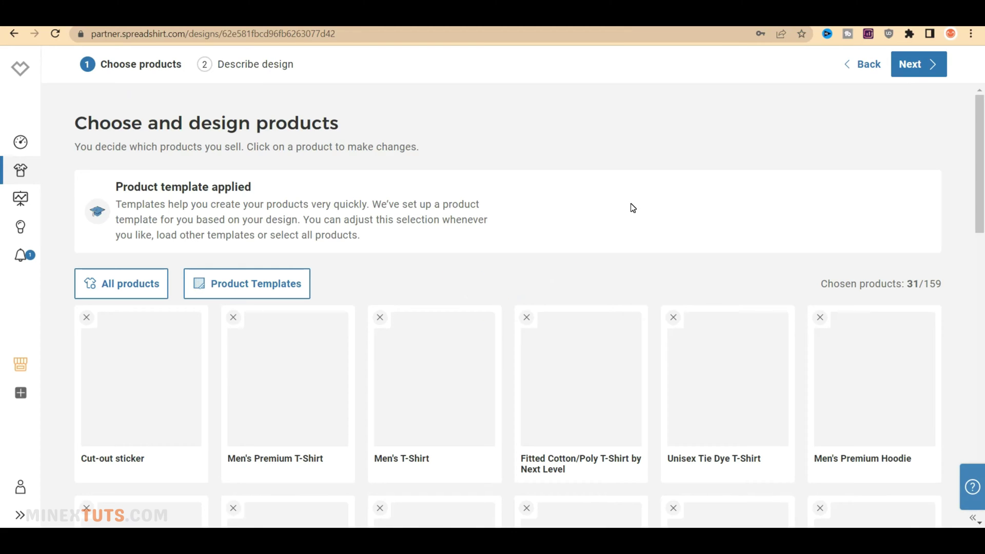
{"action": "scroll", "coordinate": [633, 208], "scroll_direction": "down", "scroll_amount": 20}
{"action": "scroll", "coordinate": [627, 205], "scroll_direction": "up", "scroll_amount": 20}
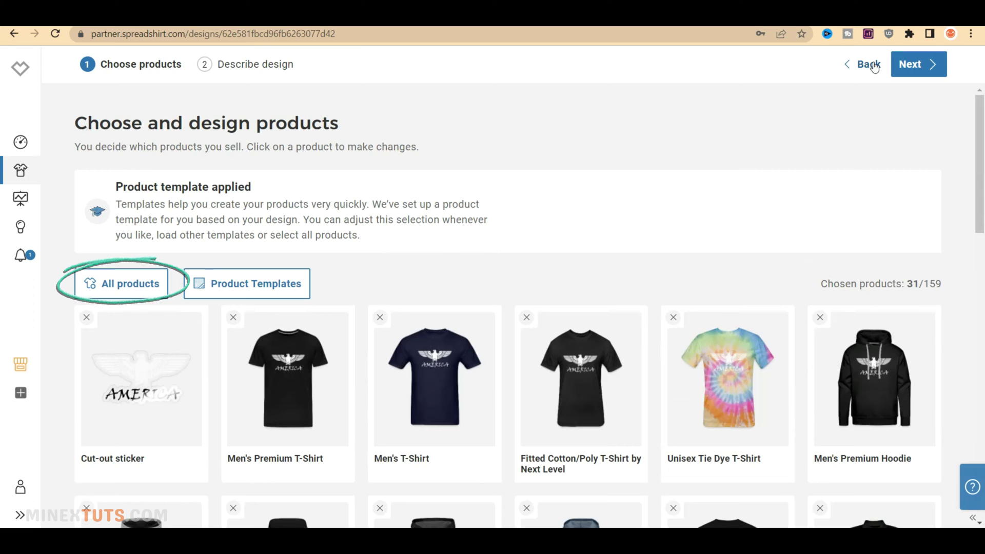
{"action": "left_click", "coordinate": [923, 66]}
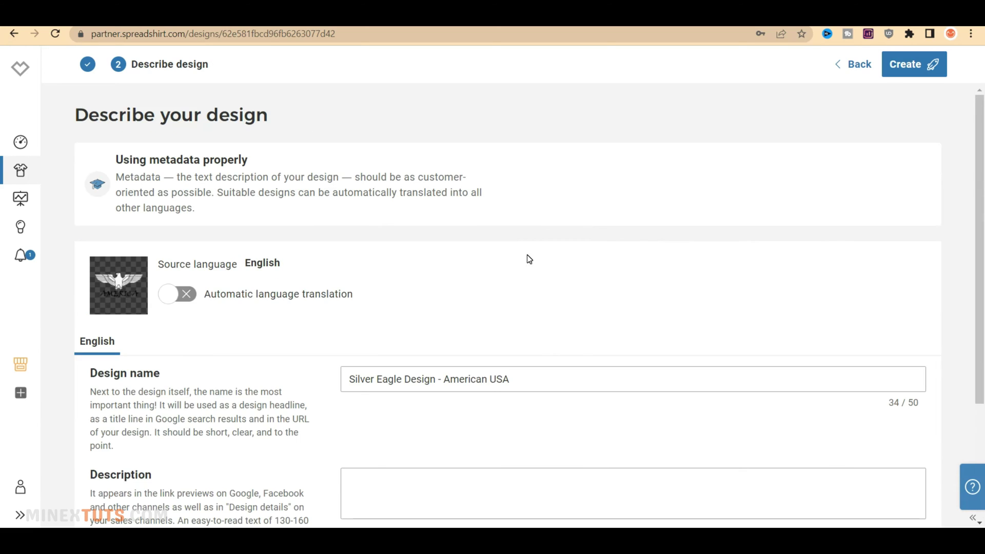
{"action": "scroll", "coordinate": [527, 256], "scroll_direction": "down", "scroll_amount": 4}
- Paste the design description and add tags design, usa, American, us, Silver, united states, american
{"action": "left_click", "coordinate": [461, 291]}
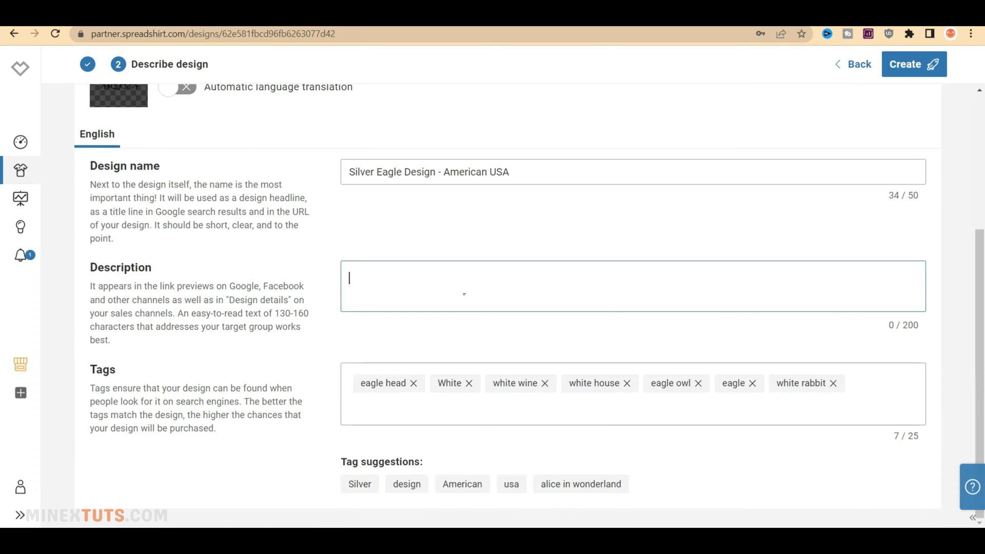
{"action": "type", "text": "This is a silver eagle design that looks like the great seal of the United States of America. With this logo, you can purchase t-shirts, mugs, water bottles, and other items."}
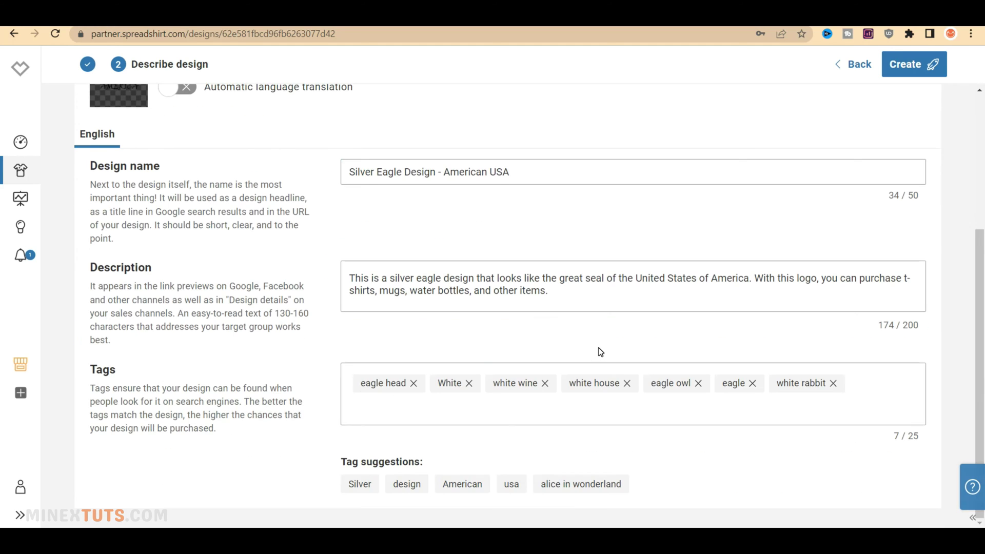
{"action": "left_click", "coordinate": [410, 422]}
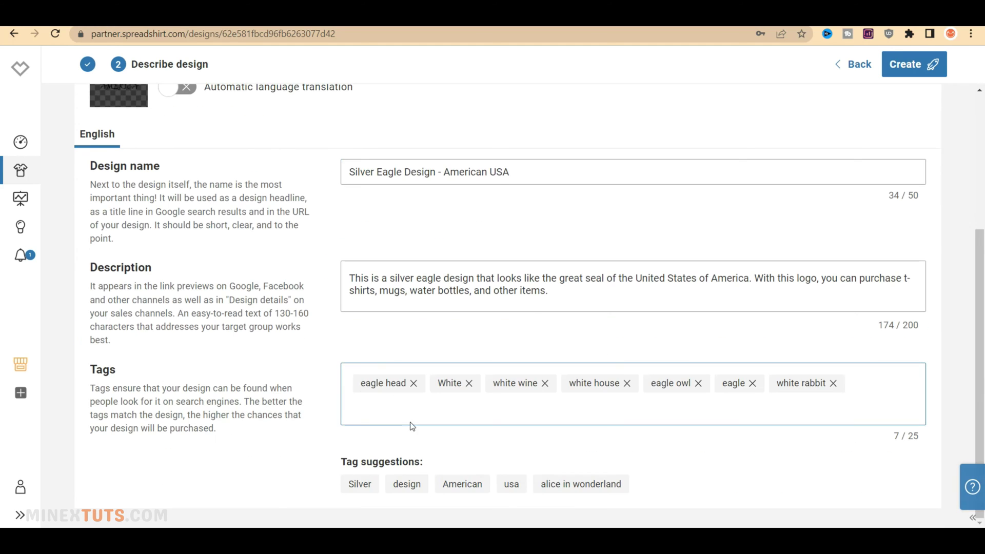
{"action": "left_click", "coordinate": [403, 493]}
{"action": "left_click", "coordinate": [469, 493]}
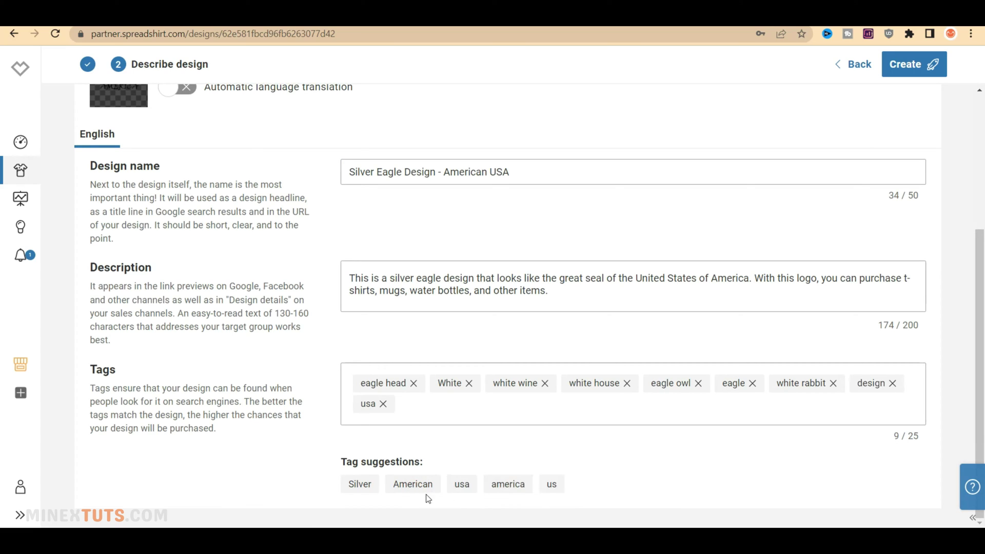
{"action": "left_click", "coordinate": [428, 494]}
{"action": "left_click", "coordinate": [458, 491]}
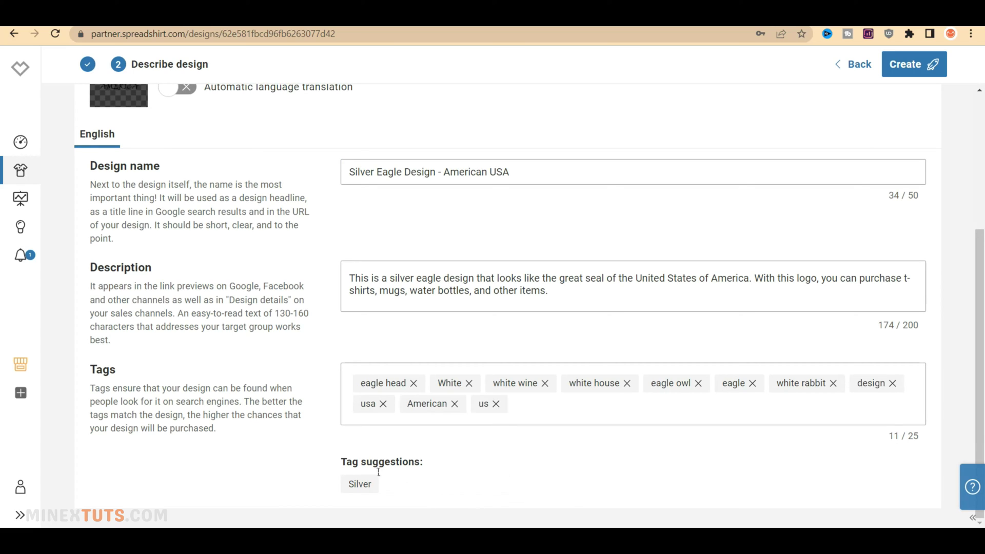
{"action": "left_click", "coordinate": [357, 490]}
{"action": "left_click", "coordinate": [521, 490]}
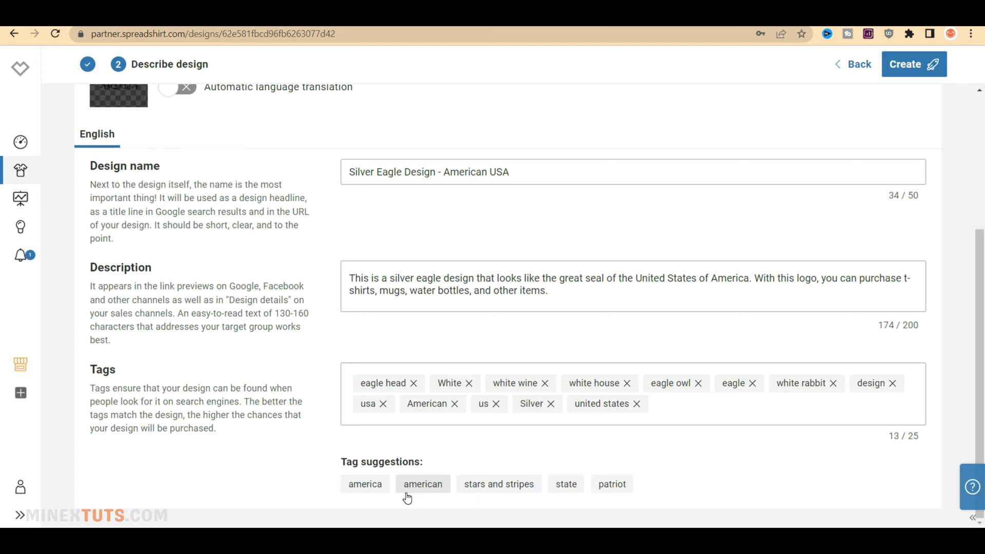
{"action": "left_click", "coordinate": [422, 484]}
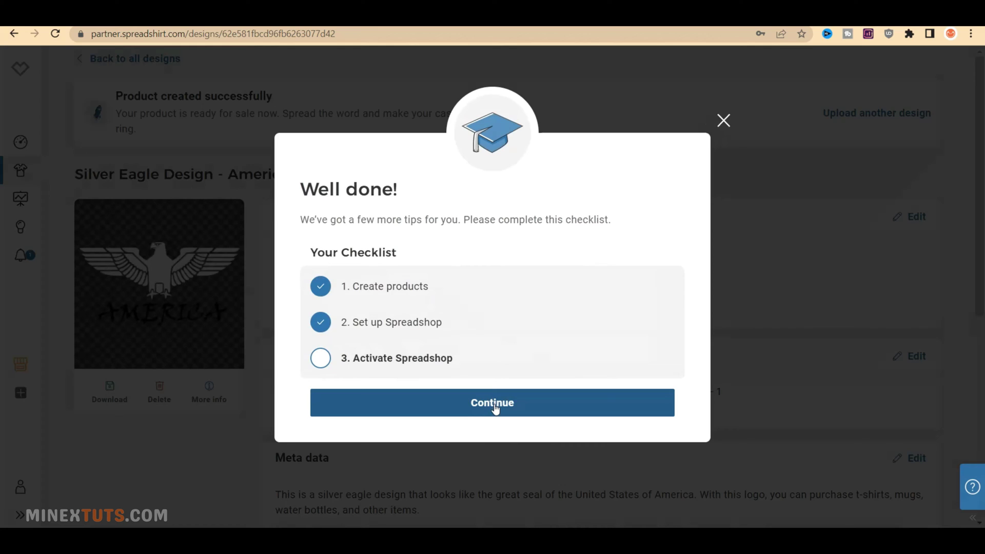
- Preview the first men's premium T-shirt in the shop, switching its color to pink, then teal
{"action": "left_click", "coordinate": [494, 407]}
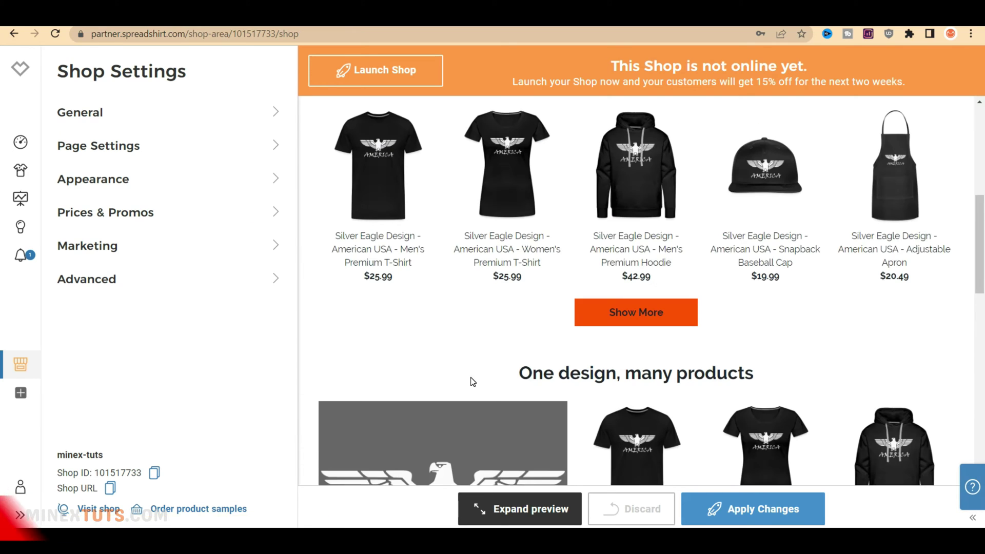
{"action": "left_click", "coordinate": [373, 249]}
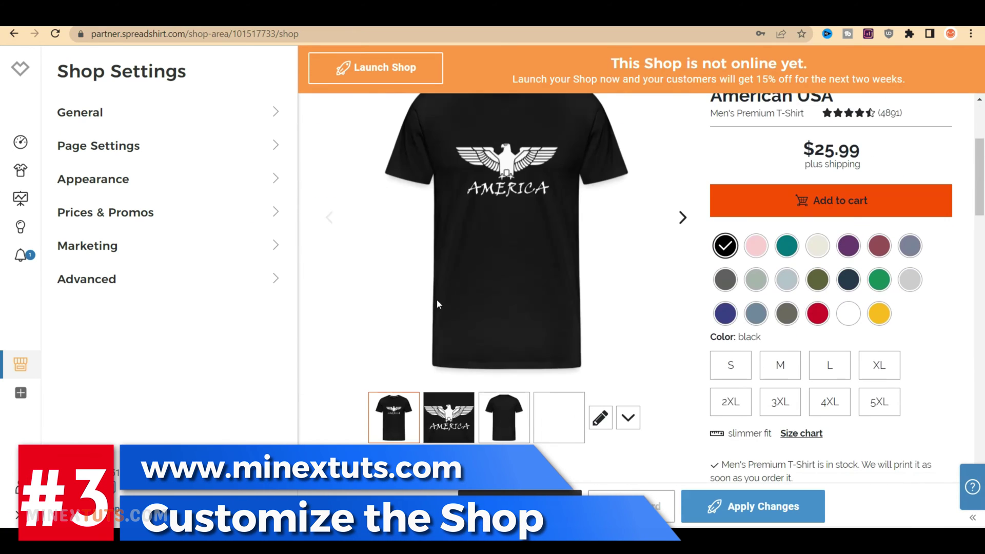
{"action": "left_click", "coordinate": [755, 240]}
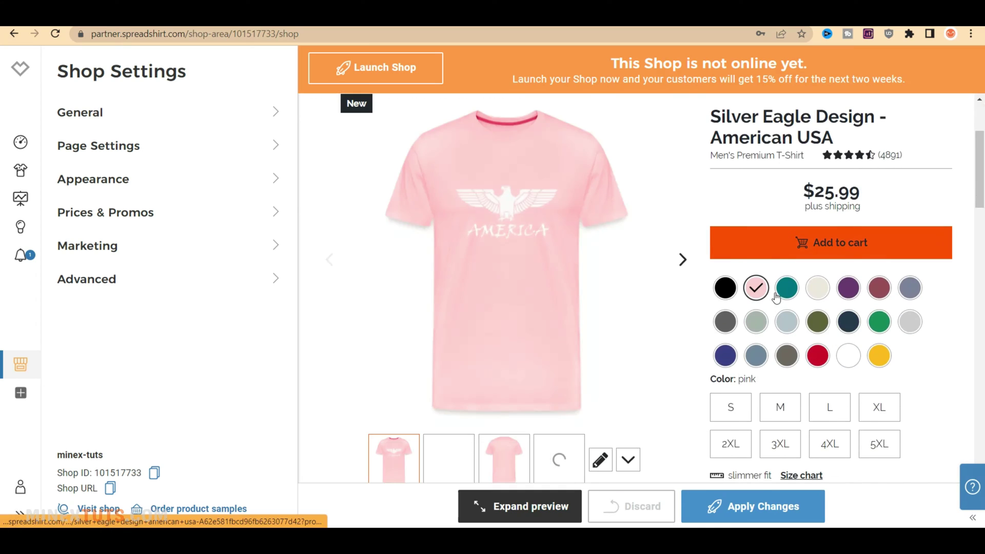
{"action": "left_click", "coordinate": [786, 288]}
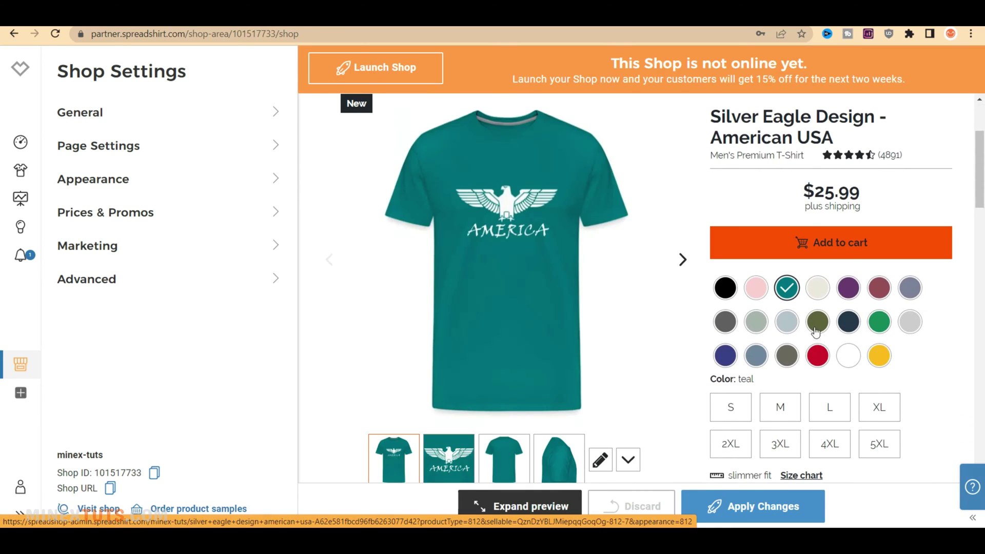
{"action": "scroll", "coordinate": [760, 359], "scroll_direction": "down", "scroll_amount": 5}
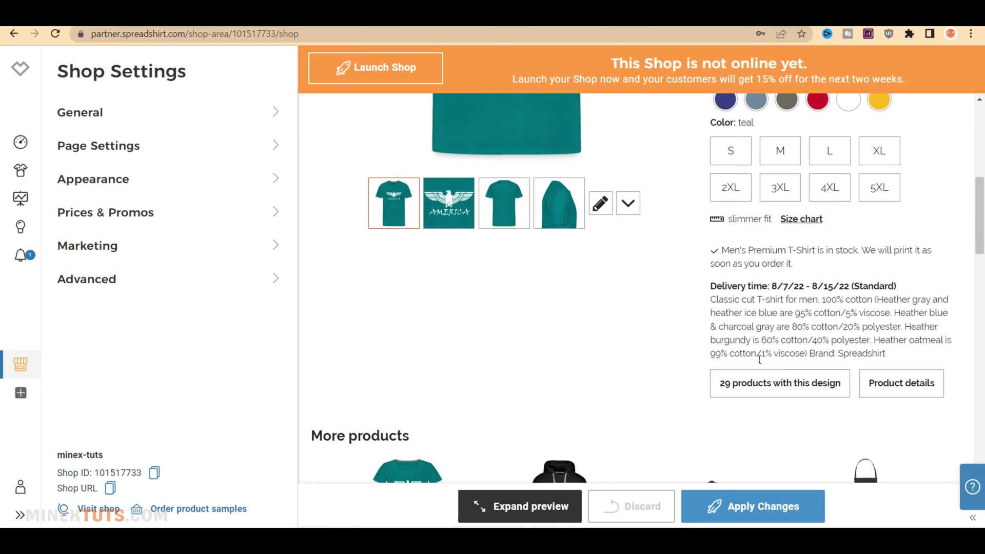
{"action": "scroll", "coordinate": [761, 359], "scroll_direction": "down", "scroll_amount": 5}
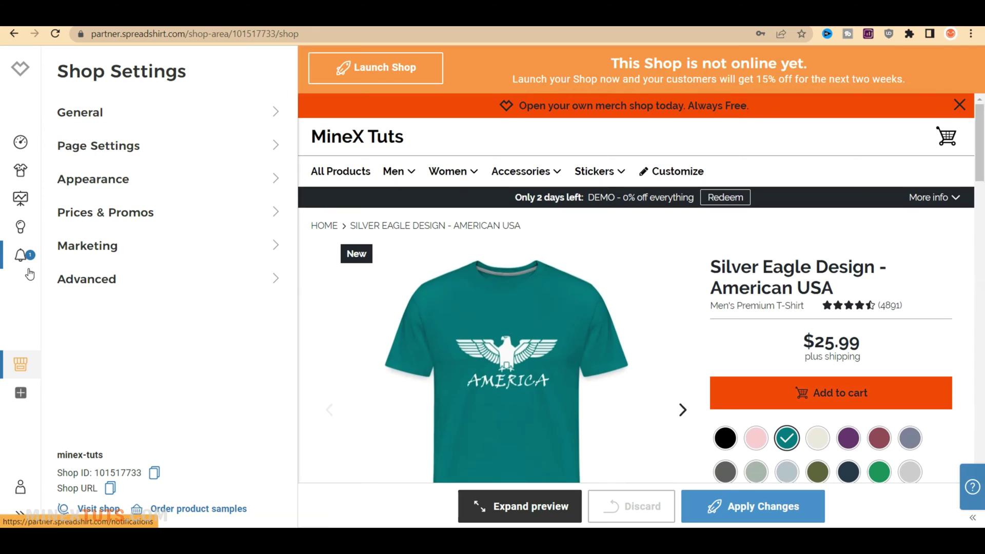
- In Info & SEO, set name 'MineX Tuts Store', a forum description, and URL name 'minextuts' with .com
{"action": "left_click", "coordinate": [82, 121]}
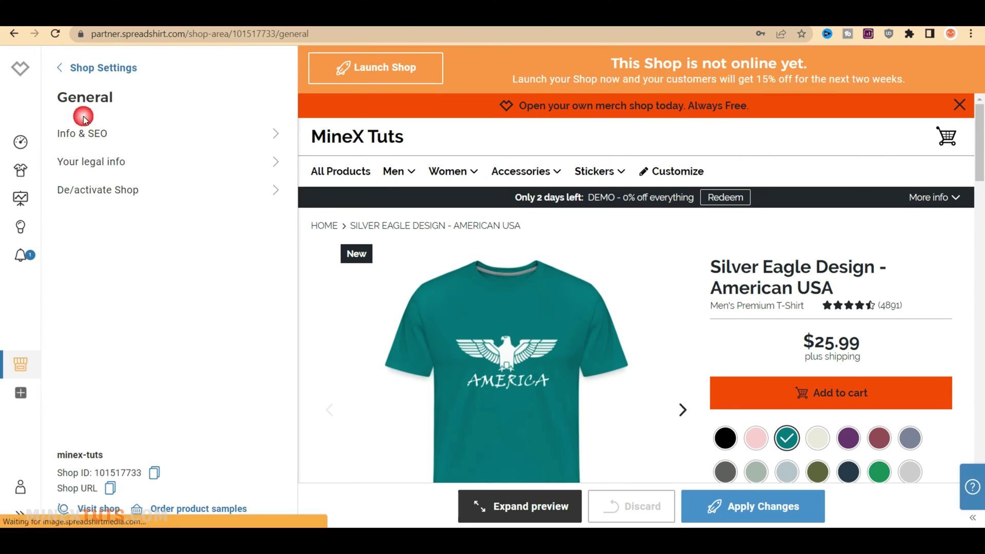
{"action": "left_click", "coordinate": [121, 142]}
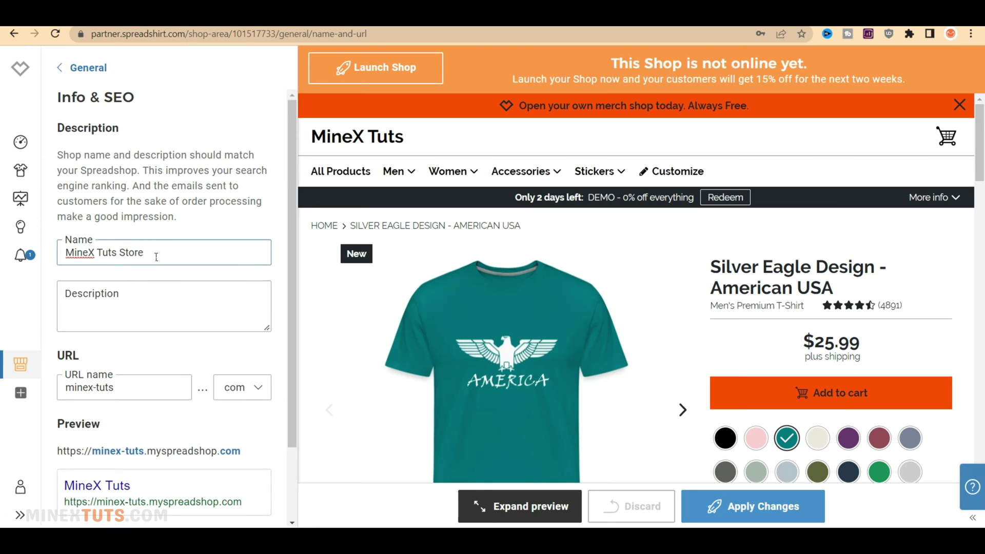
{"action": "left_click", "coordinate": [169, 313]}
{"action": "scroll", "coordinate": [220, 348], "scroll_direction": "down", "scroll_amount": 2}
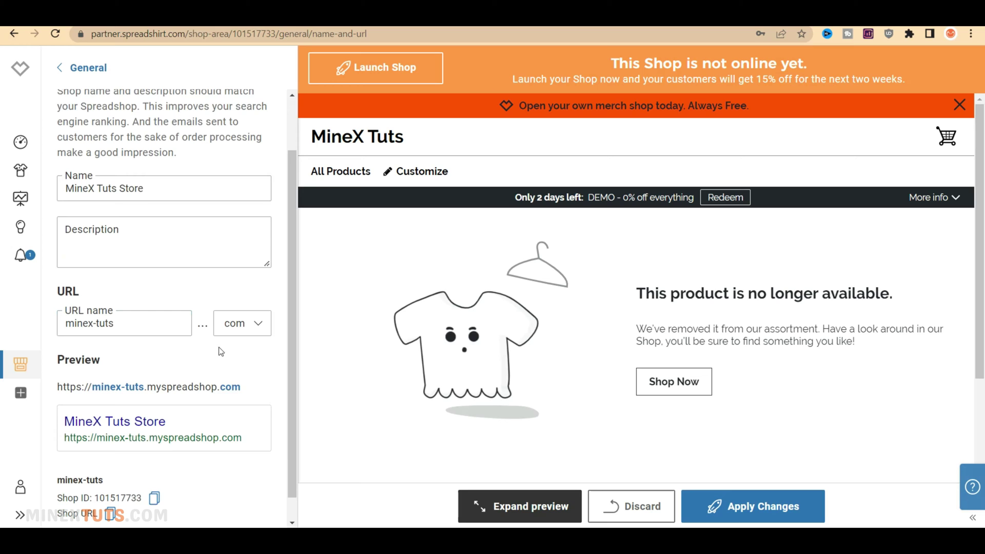
{"action": "left_click", "coordinate": [242, 297]}
{"action": "left_click", "coordinate": [246, 405]}
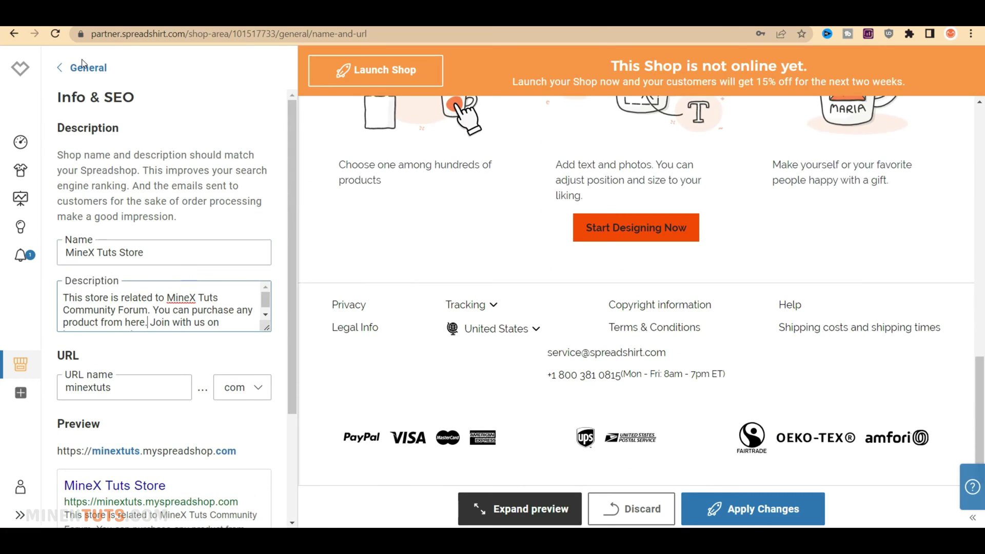
- Register the shop's legal info as company 'MineX Tuts Community Forum' with country Sri Lanka
{"action": "left_click", "coordinate": [84, 66]}
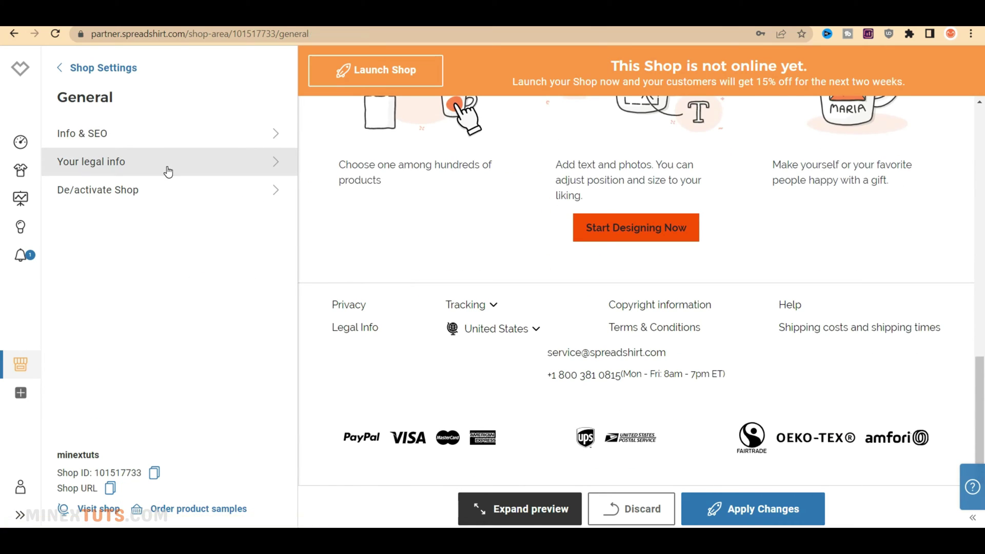
{"action": "left_click", "coordinate": [167, 171]}
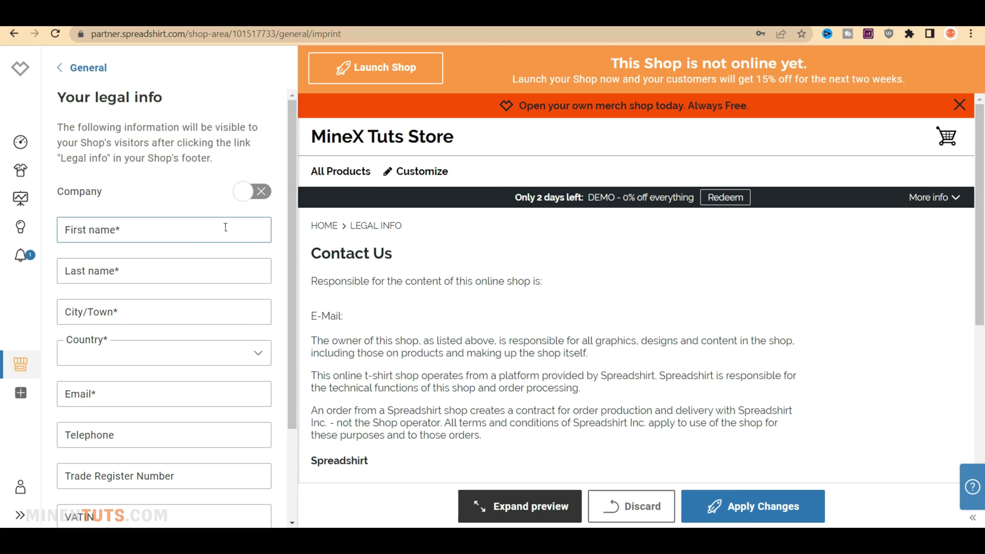
{"action": "left_click", "coordinate": [263, 197]}
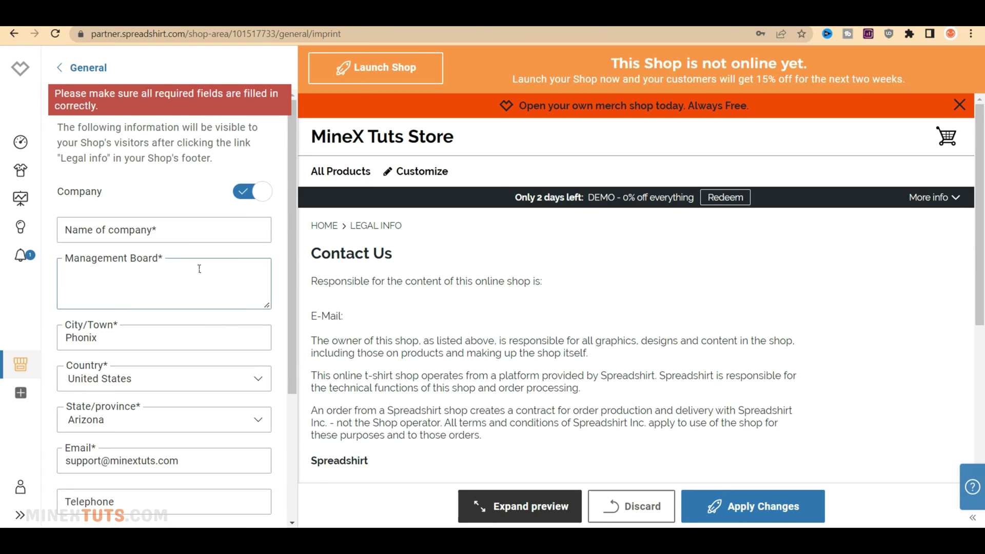
{"action": "left_click", "coordinate": [186, 237]}
{"action": "type", "text": "MineX Tuts Community Forum"}
{"action": "scroll", "coordinate": [187, 257], "scroll_direction": "down", "scroll_amount": 4}
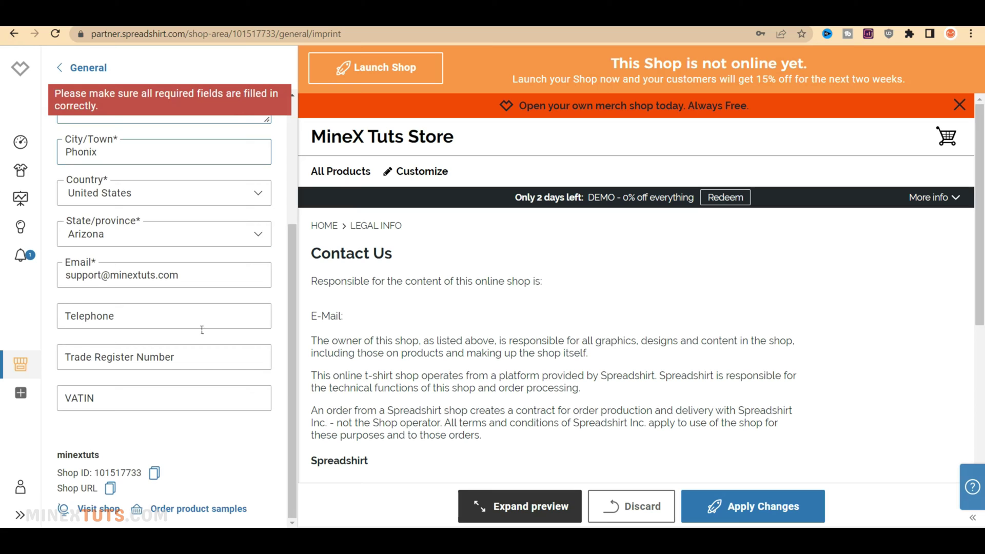
{"action": "left_click", "coordinate": [205, 190]}
{"action": "scroll", "coordinate": [187, 310], "scroll_direction": "up", "scroll_amount": 5}
{"action": "left_click", "coordinate": [205, 333]}
- Set the city to Colombo, fill Management Board with the company name, and open De/activate Shop
{"action": "left_click", "coordinate": [220, 366]}
{"action": "scroll", "coordinate": [222, 340], "scroll_direction": "down", "scroll_amount": 4}
{"action": "scroll", "coordinate": [222, 340], "scroll_direction": "up", "scroll_amount": 3}
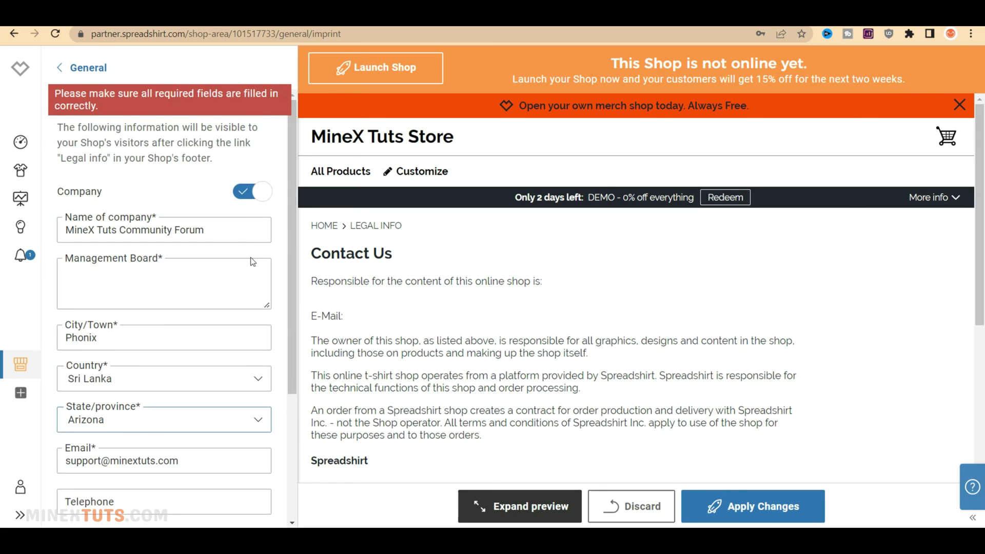
{"action": "scroll", "coordinate": [211, 241], "scroll_direction": "down", "scroll_amount": 2}
{"action": "scroll", "coordinate": [205, 246], "scroll_direction": "up", "scroll_amount": 2}
{"action": "type", "text": "Colombo"}
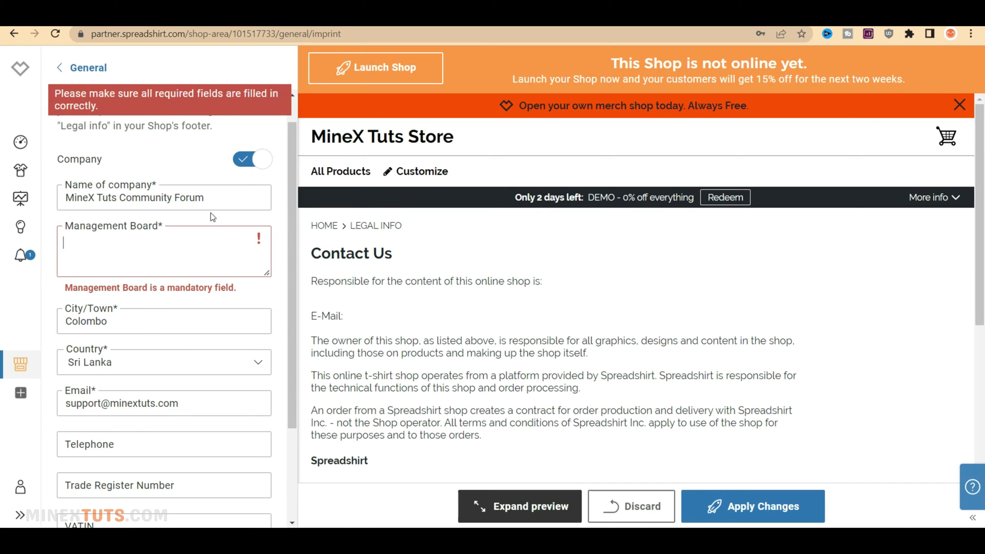
{"action": "type", "text": "MineX Tuts Community Forum"}
{"action": "scroll", "coordinate": [213, 217], "scroll_direction": "up", "scroll_amount": 2}
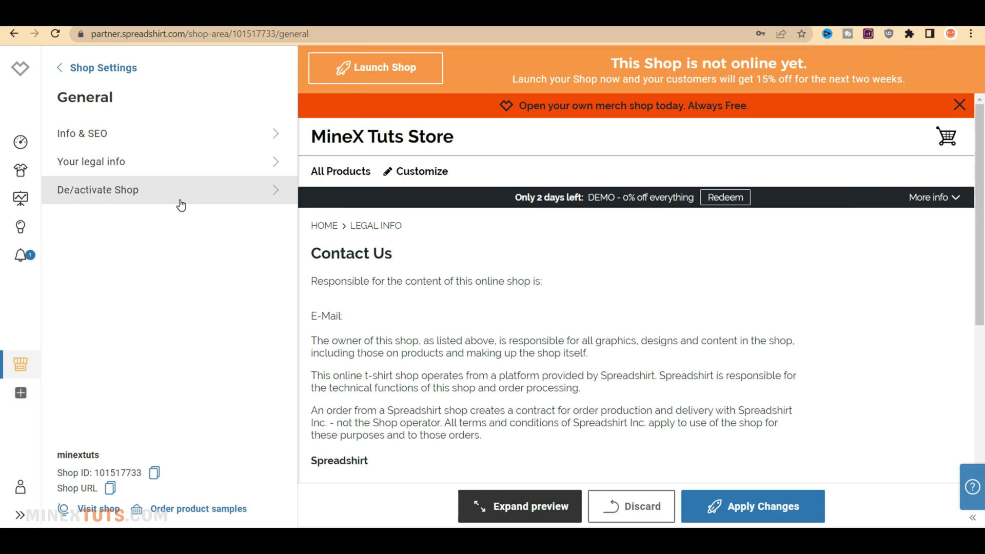
{"action": "left_click", "coordinate": [180, 205]}
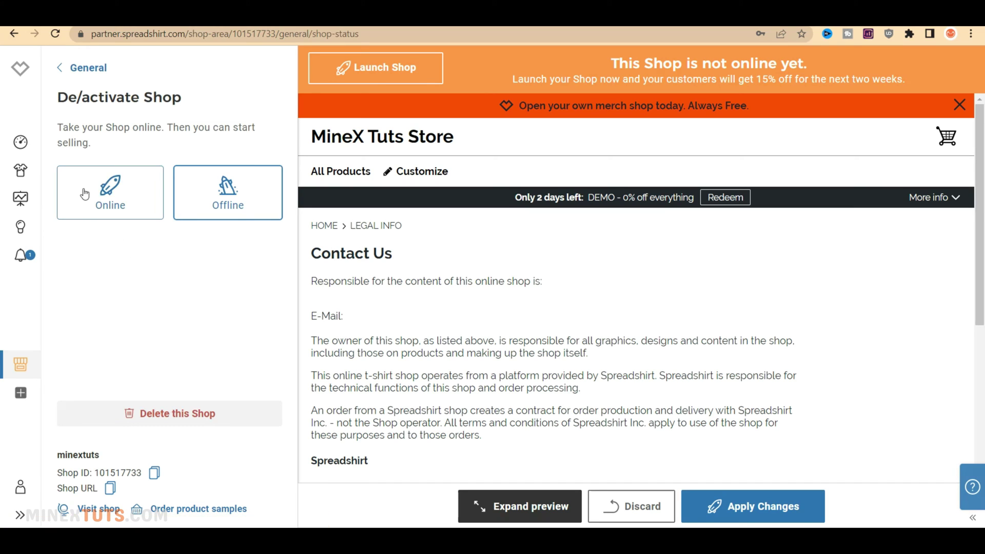
- Go back to the main shop settings, open Page Settings and check the Product list page settings
{"action": "left_click", "coordinate": [82, 75]}
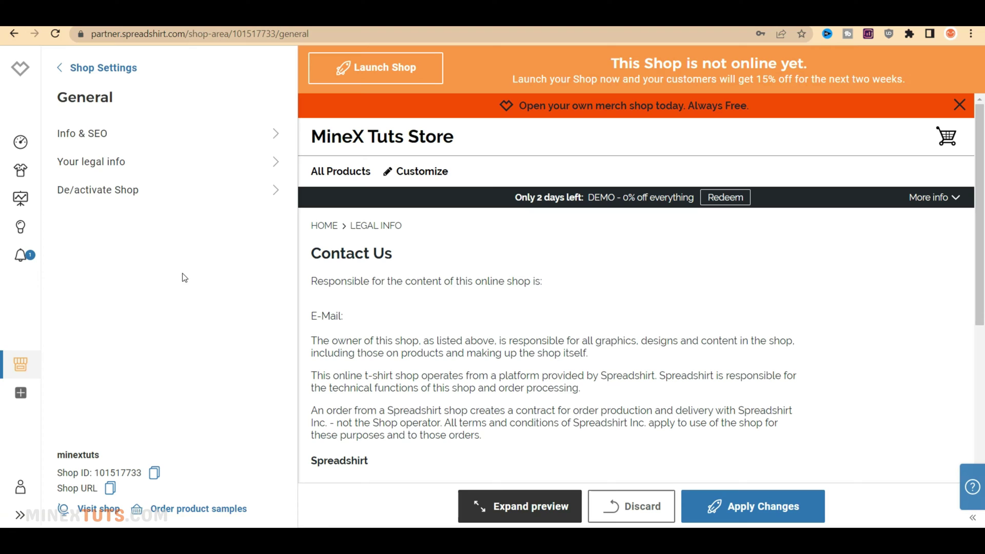
{"action": "left_click", "coordinate": [85, 68]}
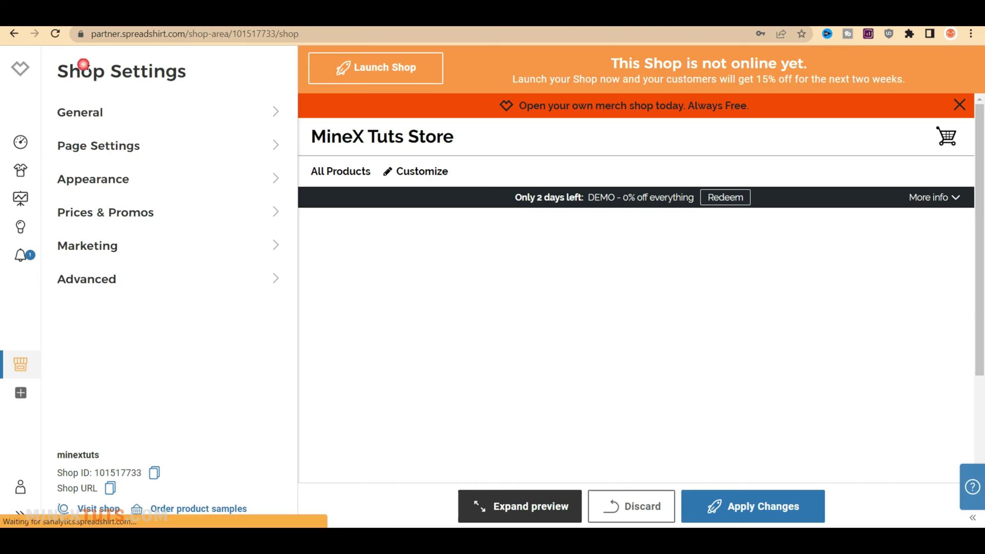
{"action": "left_click", "coordinate": [130, 149]}
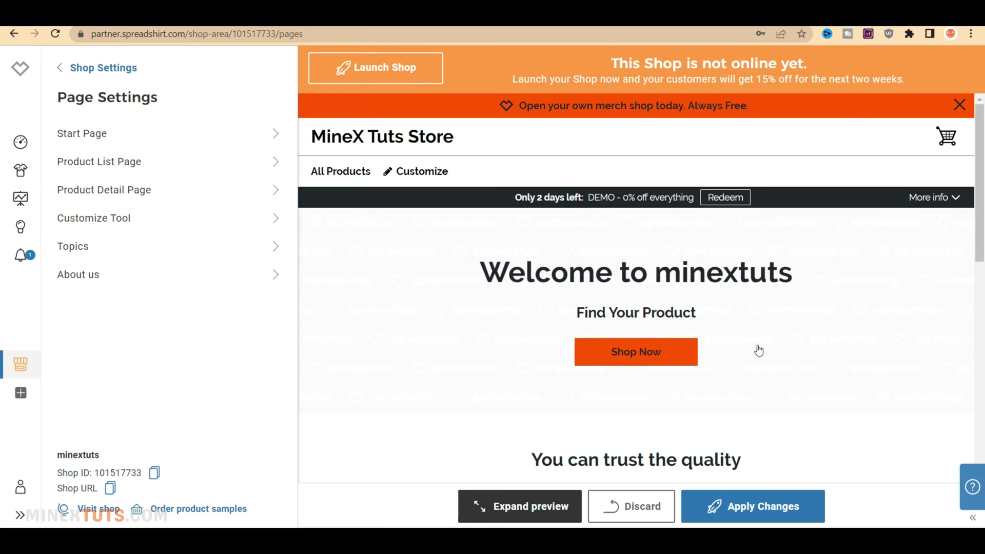
{"action": "scroll", "coordinate": [754, 346], "scroll_direction": "down", "scroll_amount": 5}
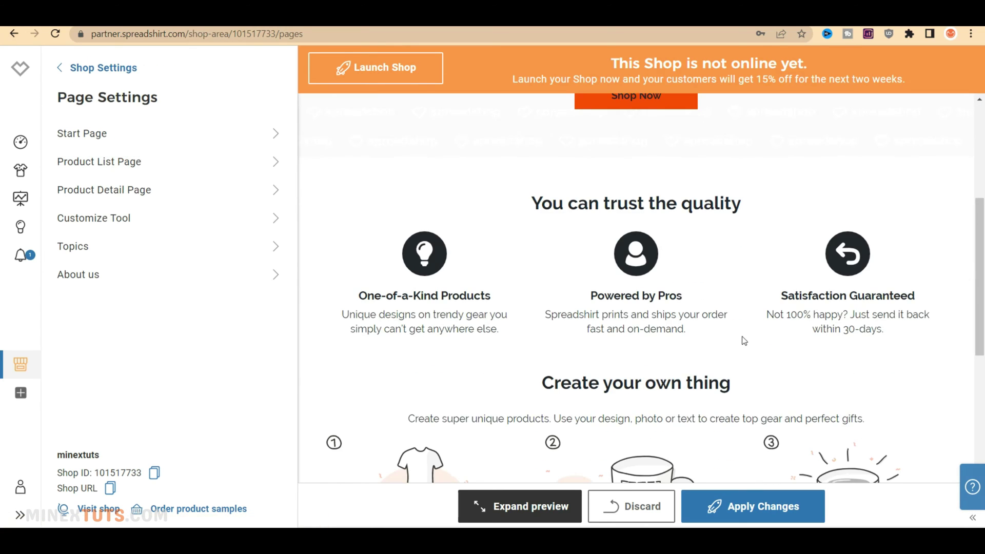
{"action": "left_click", "coordinate": [174, 163]}
{"action": "left_click", "coordinate": [74, 68]}
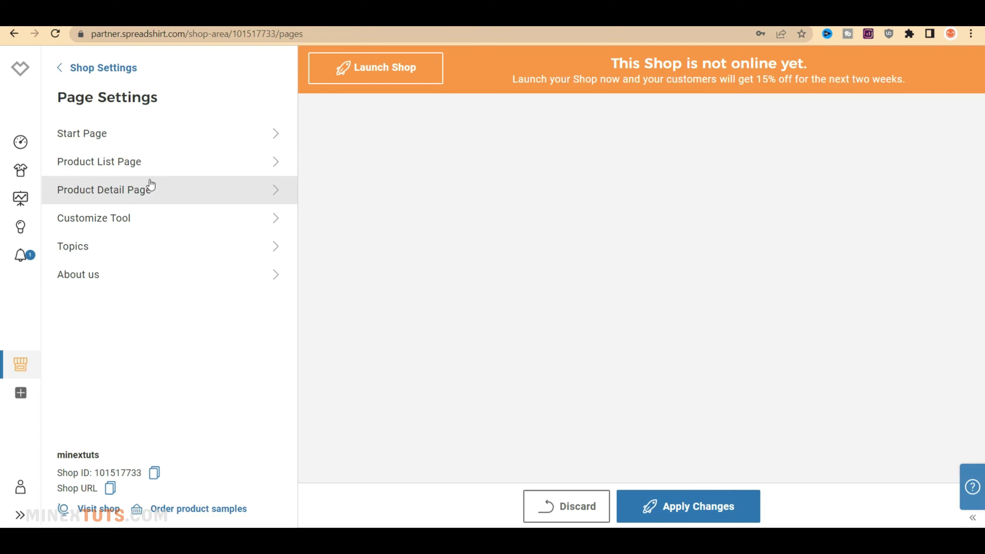
- Look through the Product detail, Customize tool and Topics page settings, returning to the Page Settings list
{"action": "left_click", "coordinate": [182, 196]}
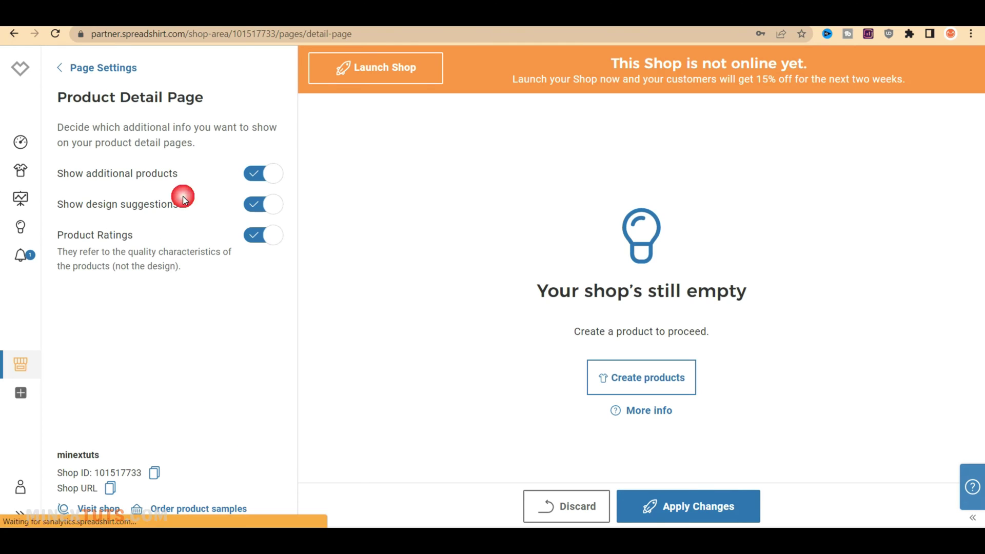
{"action": "left_click", "coordinate": [85, 72]}
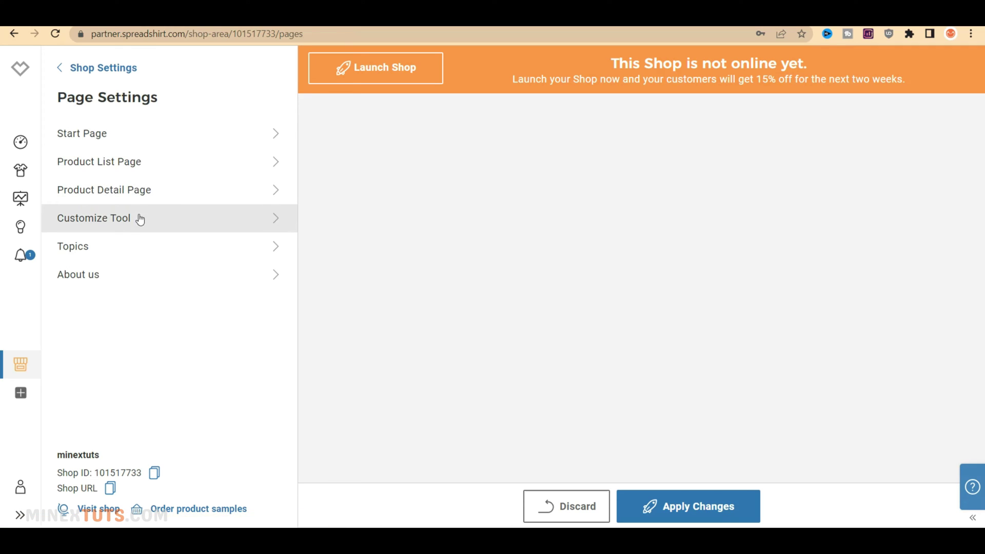
{"action": "left_click", "coordinate": [140, 224]}
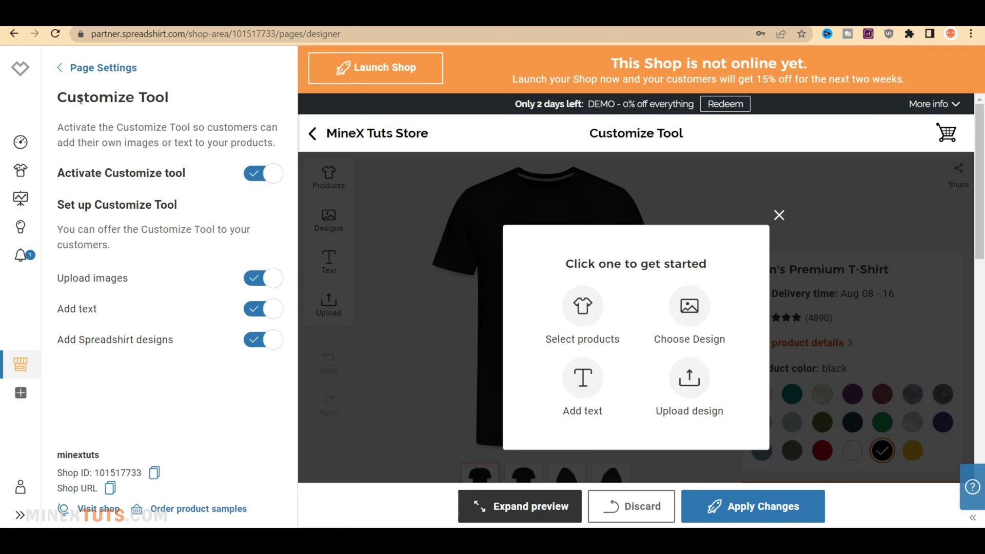
{"action": "left_click", "coordinate": [76, 68]}
{"action": "left_click", "coordinate": [181, 247]}
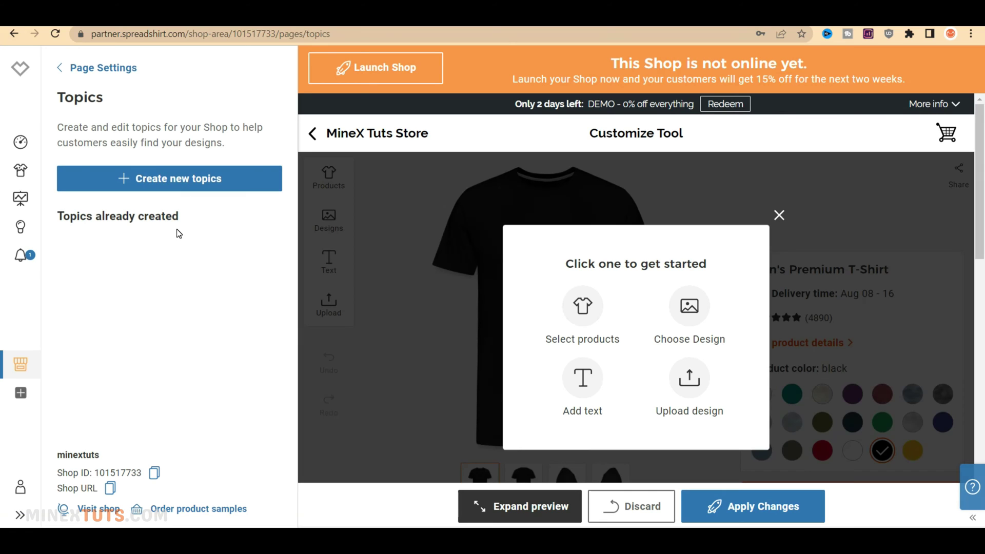
{"action": "left_click", "coordinate": [64, 67]}
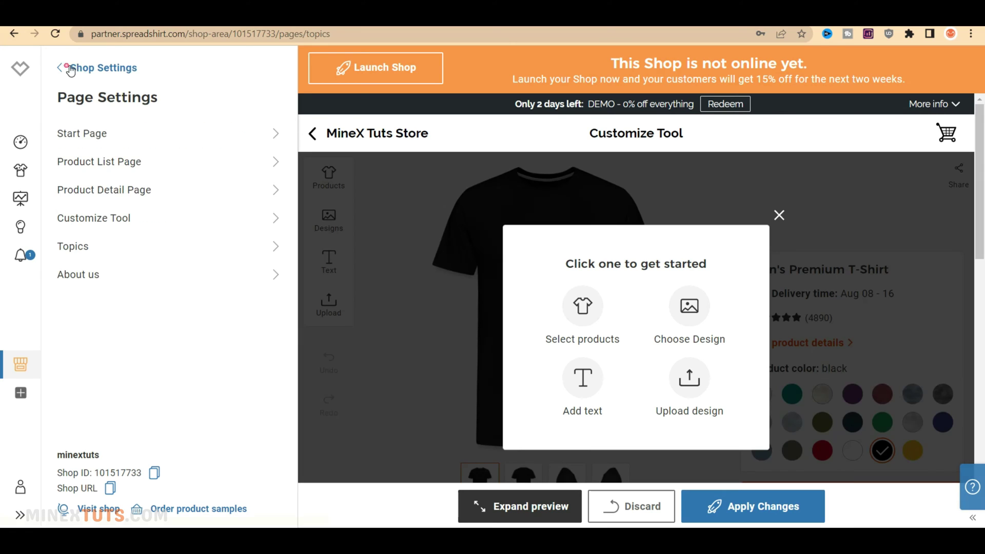
- Upload the MINEX TUTS image and paste the store description into About us, then back out to Shop Settings
{"action": "left_click", "coordinate": [154, 277]}
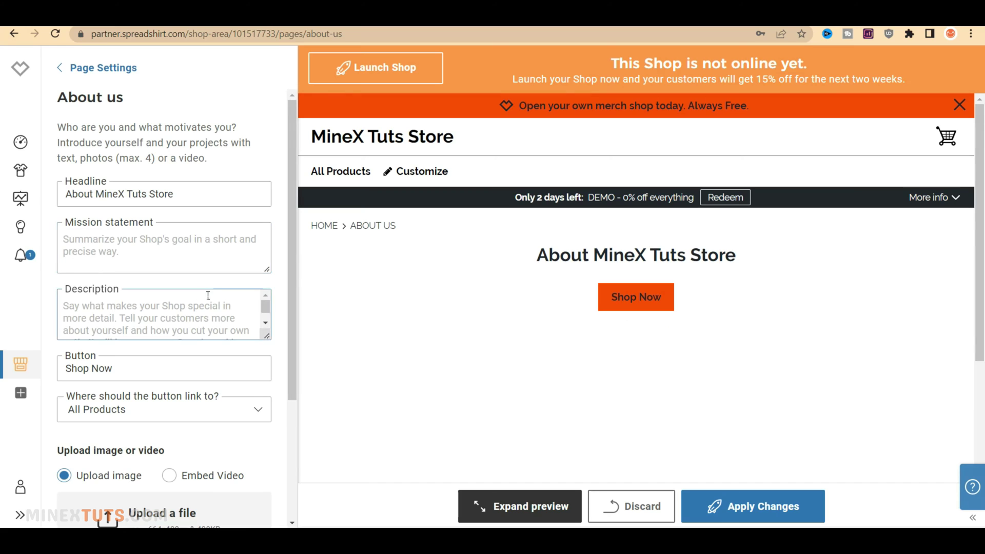
{"action": "scroll", "coordinate": [207, 295], "scroll_direction": "down", "scroll_amount": 3}
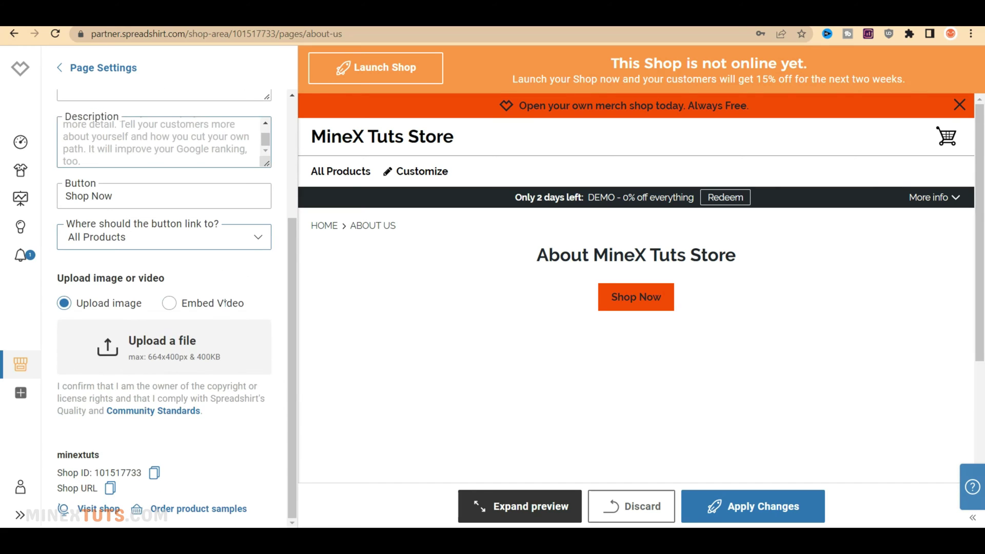
{"action": "left_click", "coordinate": [163, 341]}
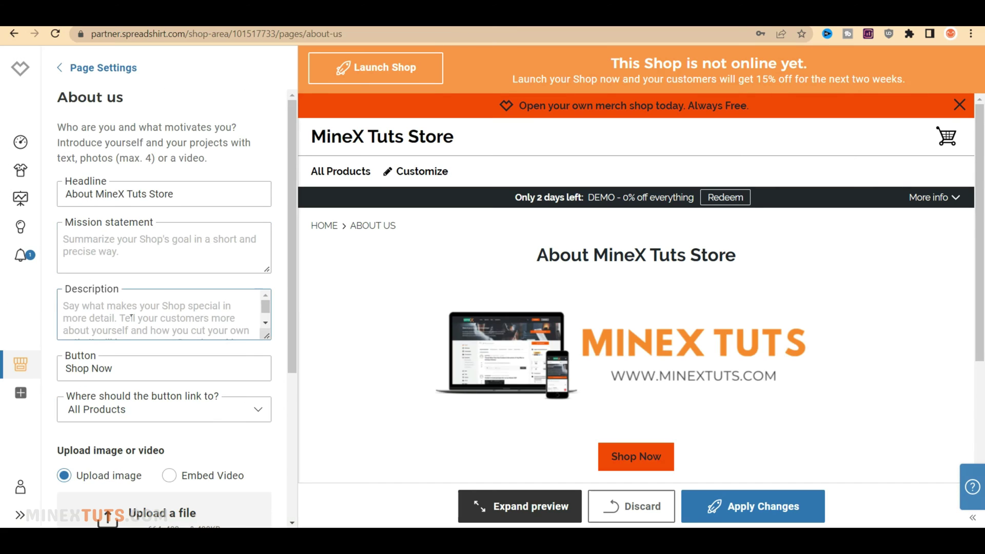
{"action": "key", "text": "ctrl+v"}
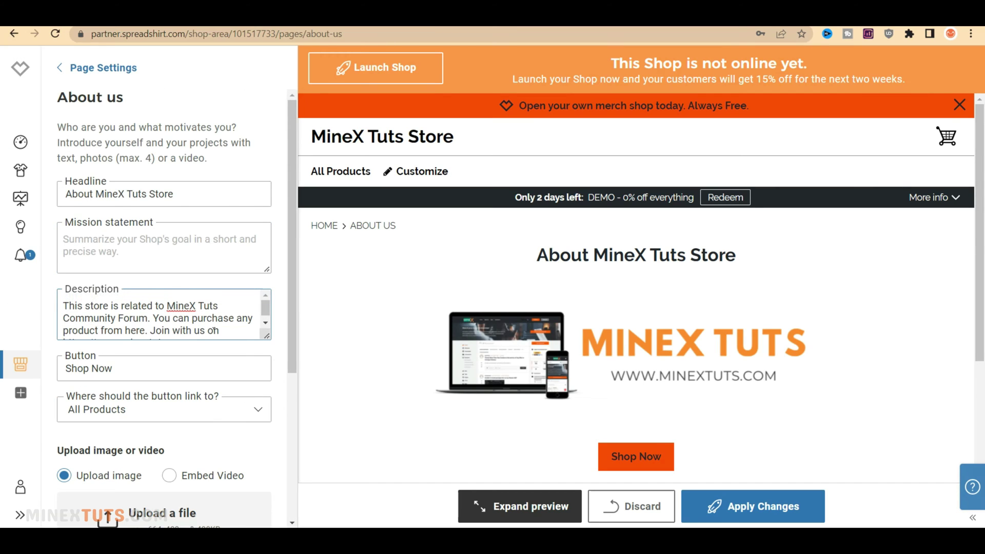
{"action": "scroll", "coordinate": [280, 349], "scroll_direction": "down", "scroll_amount": 4}
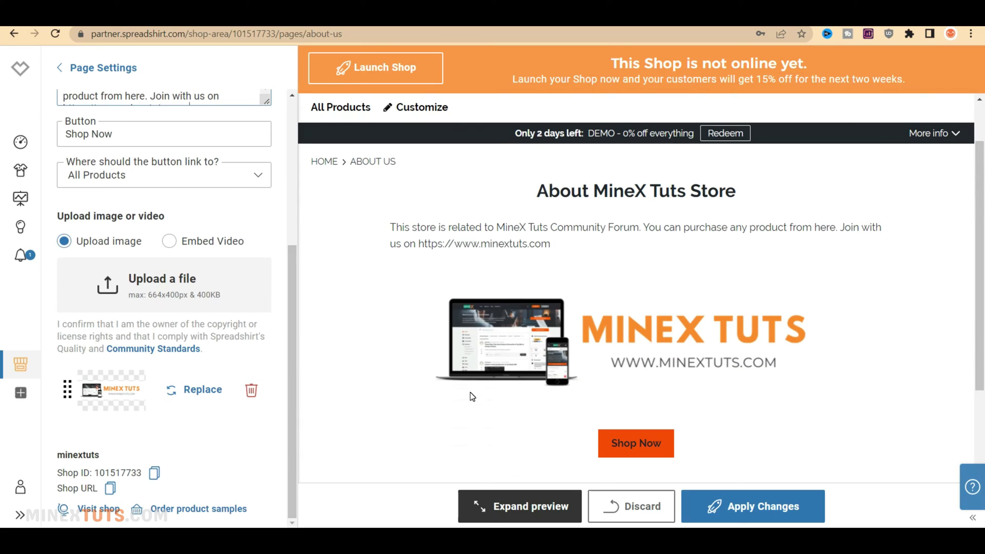
{"action": "scroll", "coordinate": [226, 303], "scroll_direction": "up", "scroll_amount": 6}
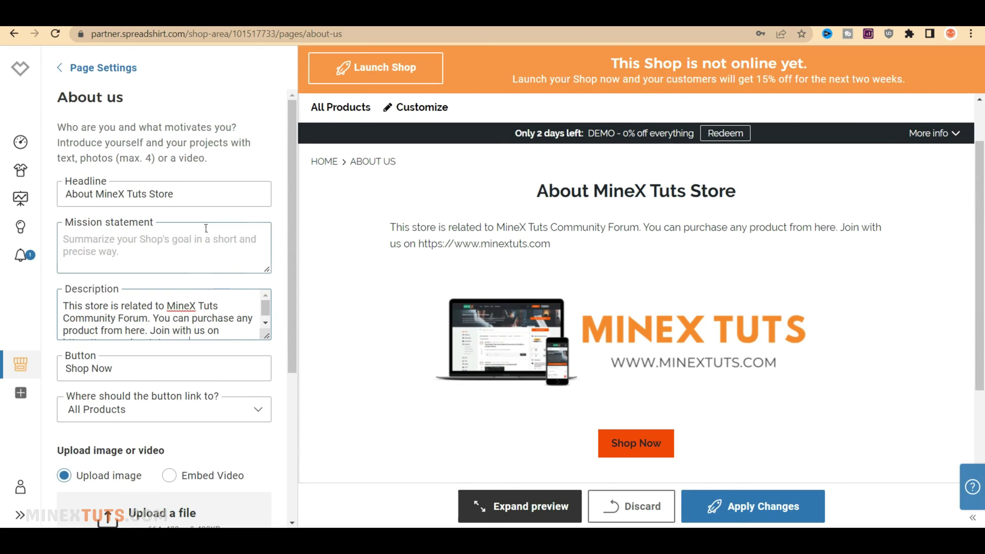
{"action": "left_click", "coordinate": [101, 72]}
{"action": "left_click", "coordinate": [102, 72]}
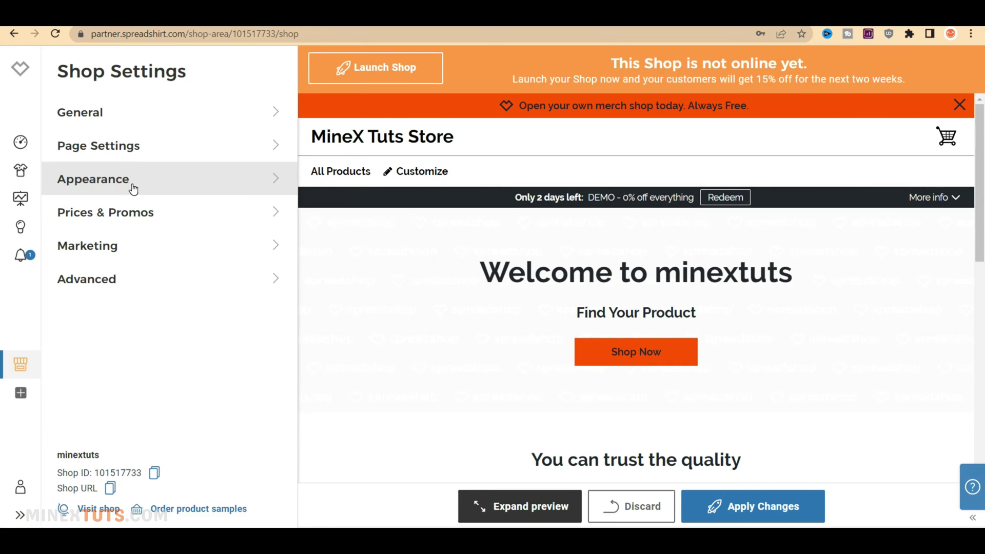
- Open the shop's Appearance settings and look over the Logo settings
{"action": "left_click", "coordinate": [130, 190]}
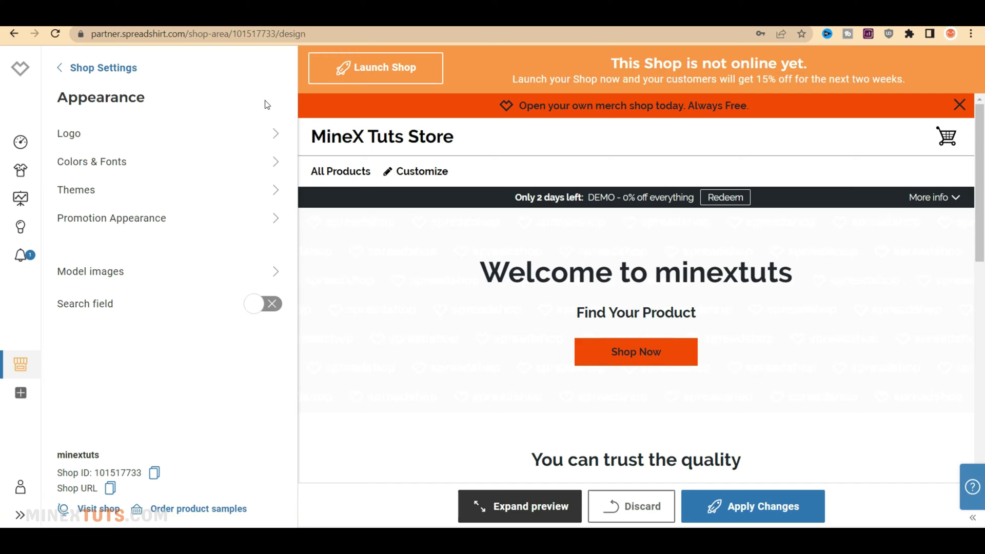
{"action": "left_click", "coordinate": [214, 134]}
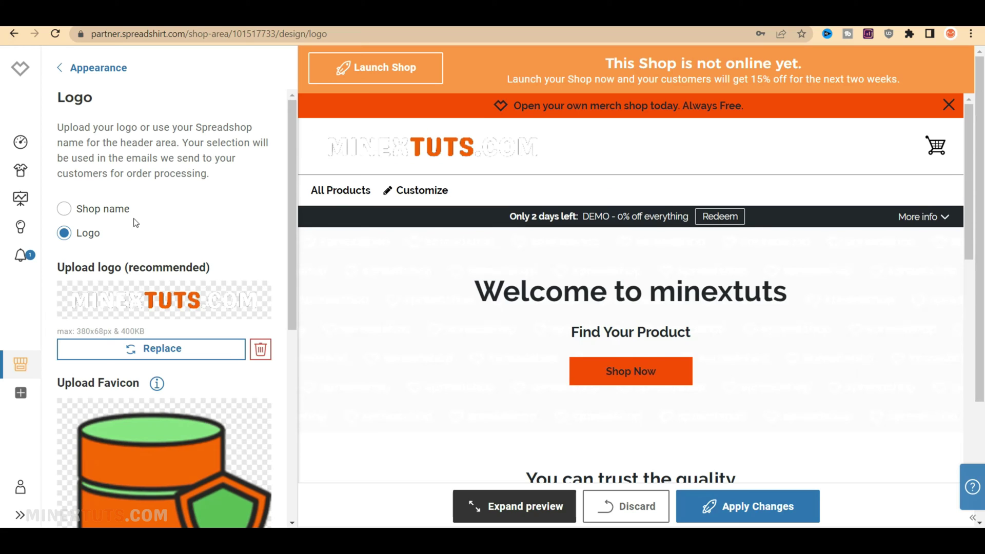
{"action": "left_click", "coordinate": [92, 81]}
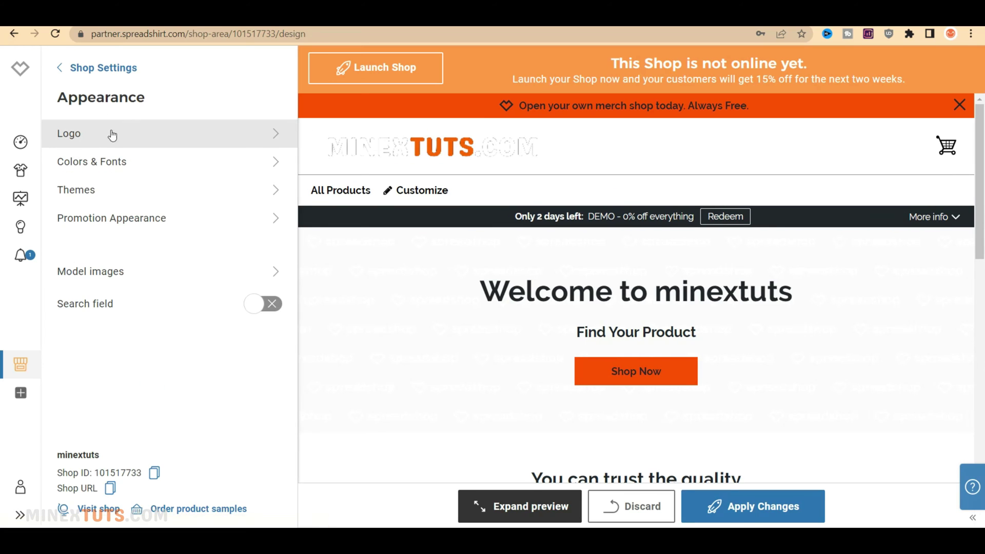
- In Colors & Fonts, make the header and footer background dark navy and the heading font Poppins
{"action": "left_click", "coordinate": [119, 172]}
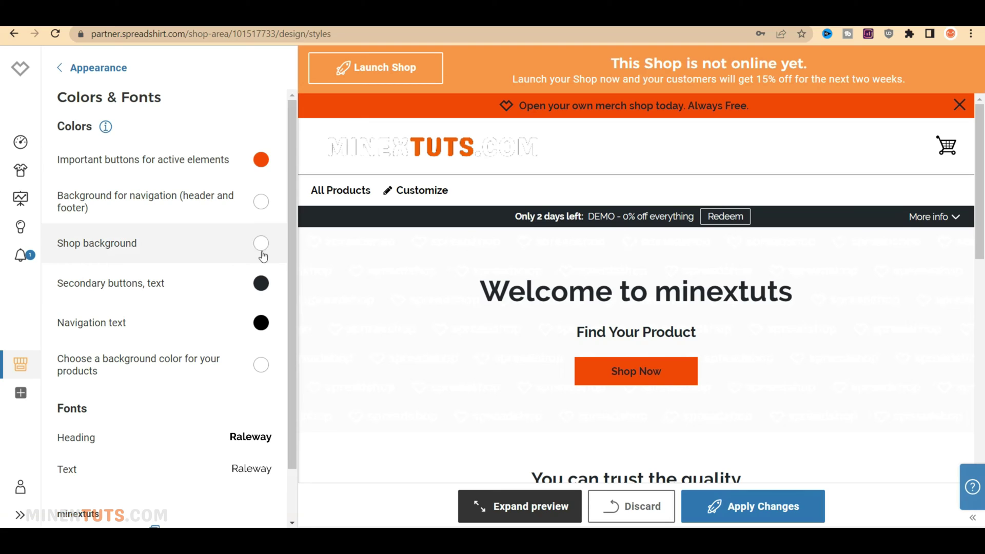
{"action": "left_click", "coordinate": [238, 211]}
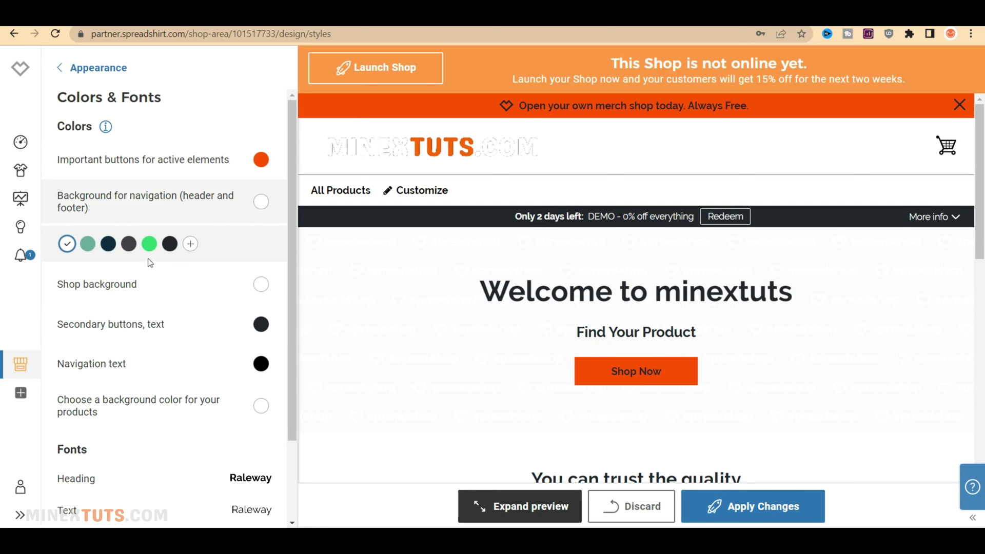
{"action": "left_click", "coordinate": [109, 245]}
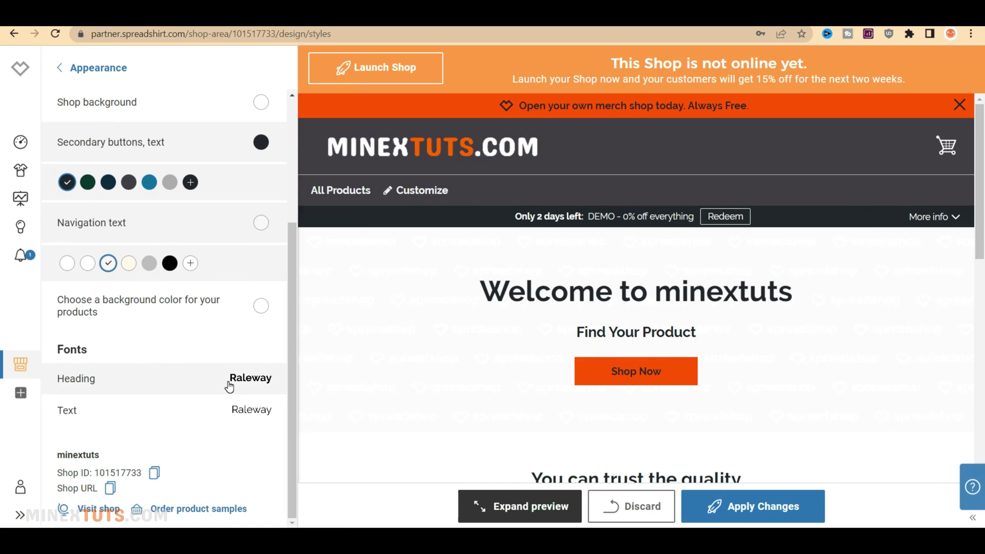
{"action": "left_click", "coordinate": [225, 378]}
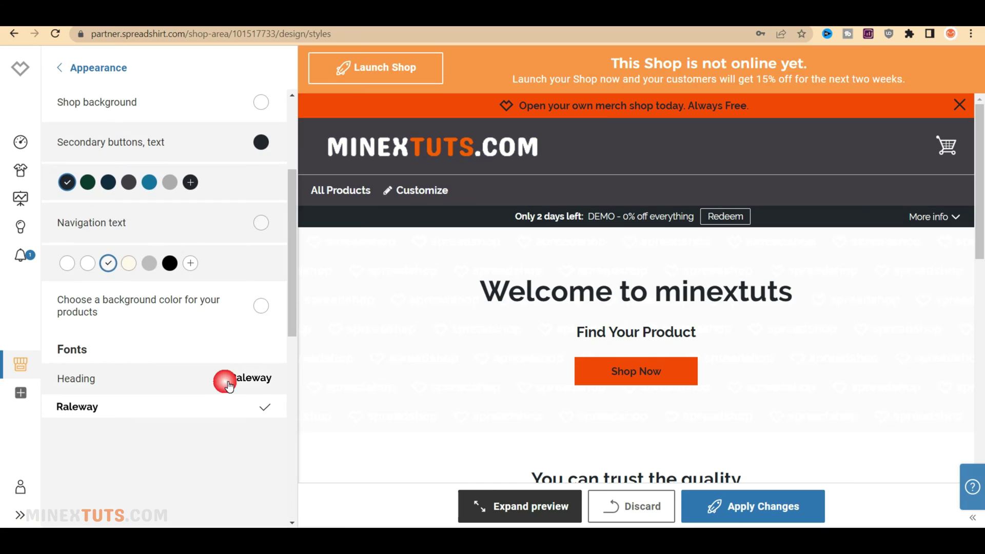
{"action": "scroll", "coordinate": [221, 393], "scroll_direction": "down", "scroll_amount": 1}
{"action": "left_click", "coordinate": [221, 392]}
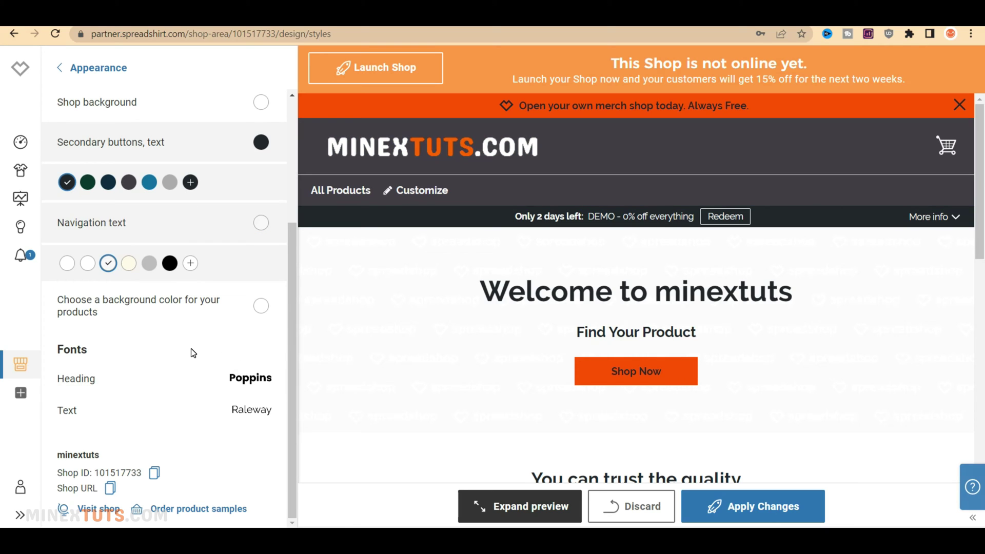
- Browse the available shop themes and leave without choosing one
{"action": "key", "text": "alt+Left"}
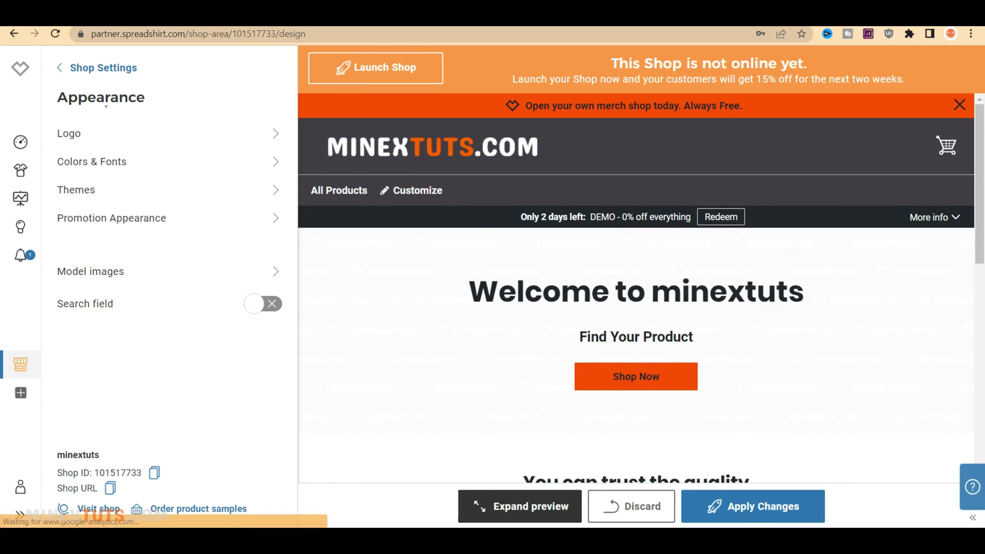
{"action": "left_click", "coordinate": [174, 196]}
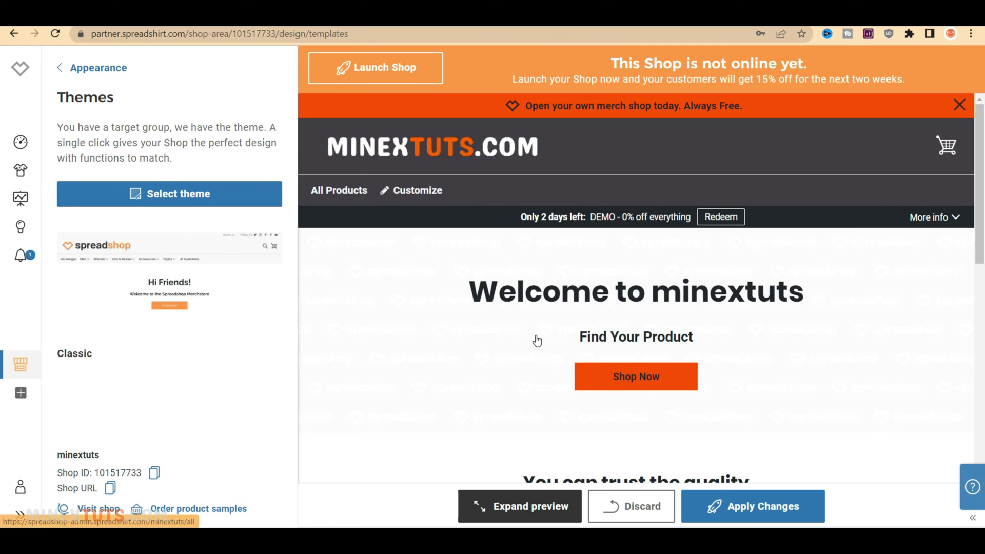
{"action": "left_click", "coordinate": [188, 197]}
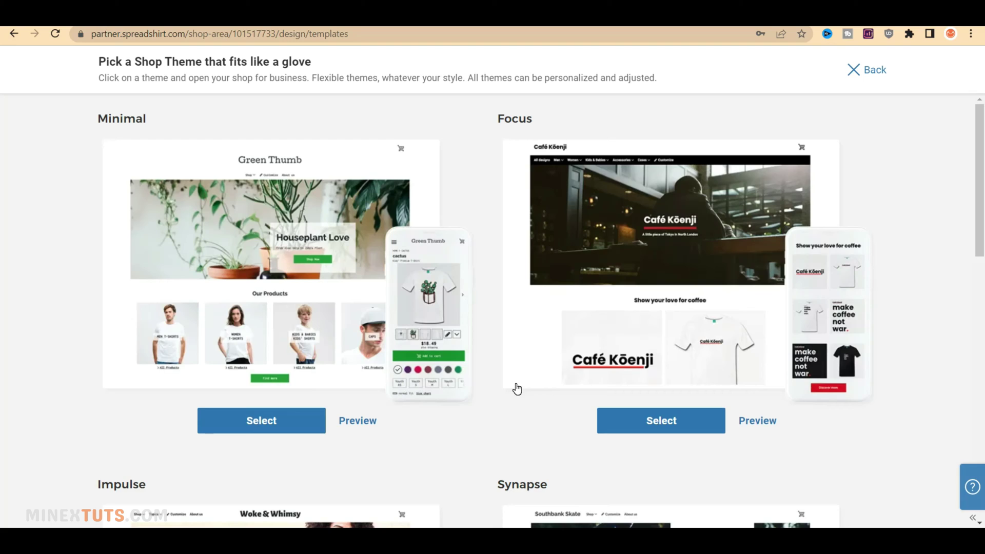
{"action": "key", "text": "alt+Left"}
- Turn on model images for the shop's products
{"action": "left_click", "coordinate": [169, 276]}
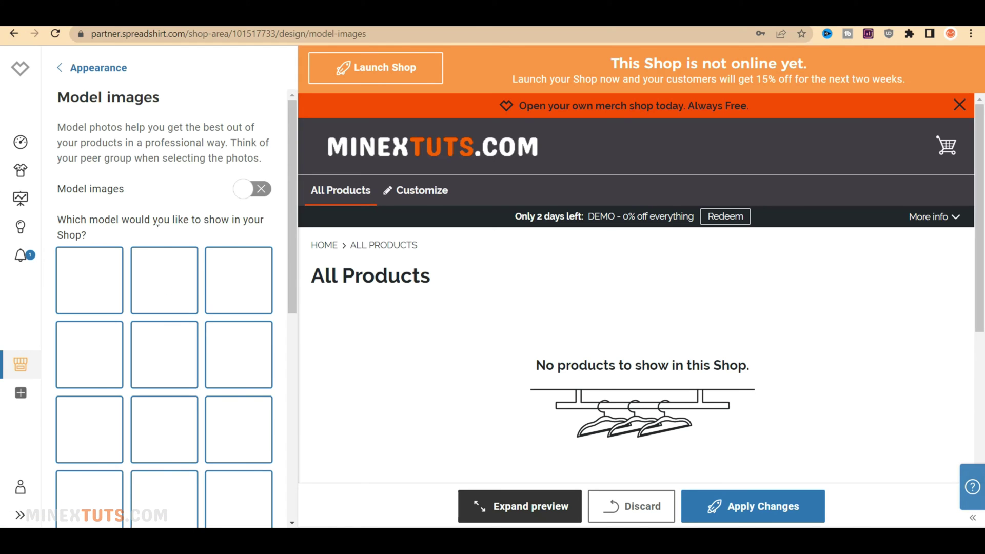
{"action": "scroll", "coordinate": [157, 225], "scroll_direction": "down", "scroll_amount": 5}
{"action": "scroll", "coordinate": [155, 228], "scroll_direction": "up", "scroll_amount": 5}
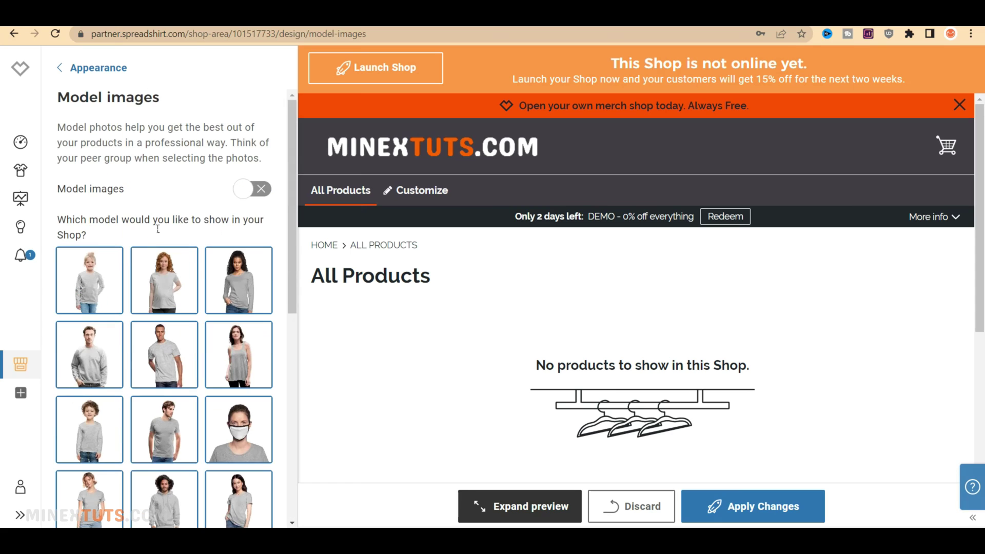
{"action": "left_click", "coordinate": [244, 190]}
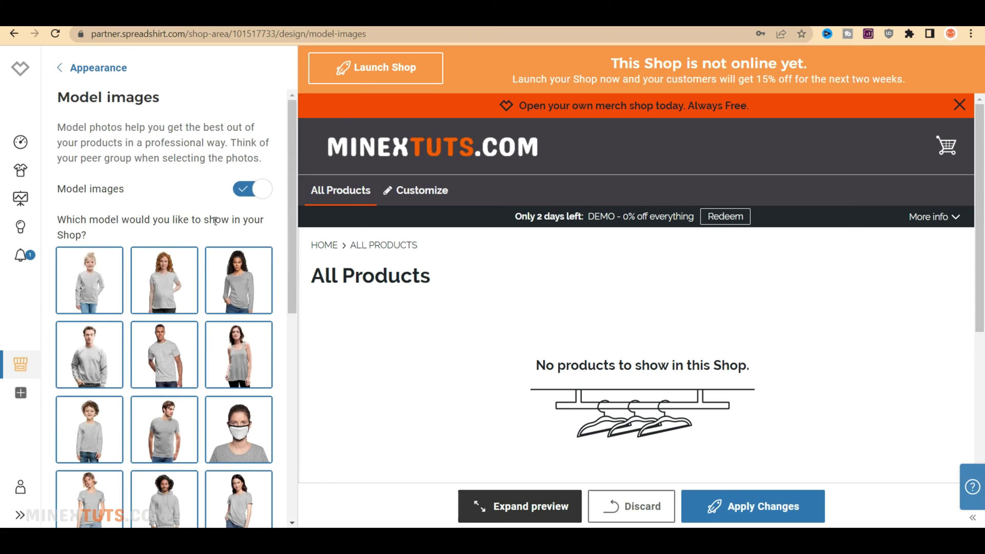
{"action": "scroll", "coordinate": [214, 220], "scroll_direction": "down", "scroll_amount": 5}
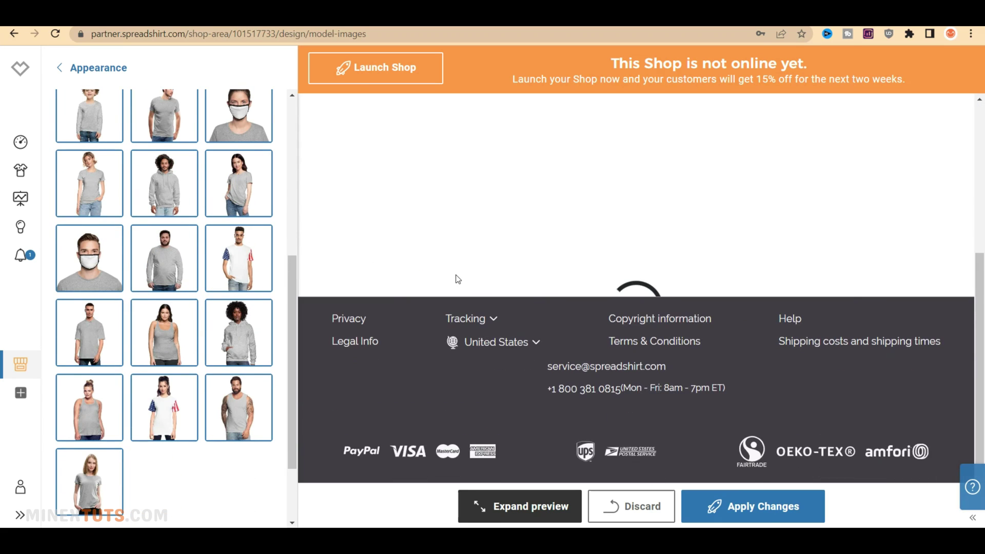
{"action": "scroll", "coordinate": [130, 138], "scroll_direction": "up", "scroll_amount": 10}
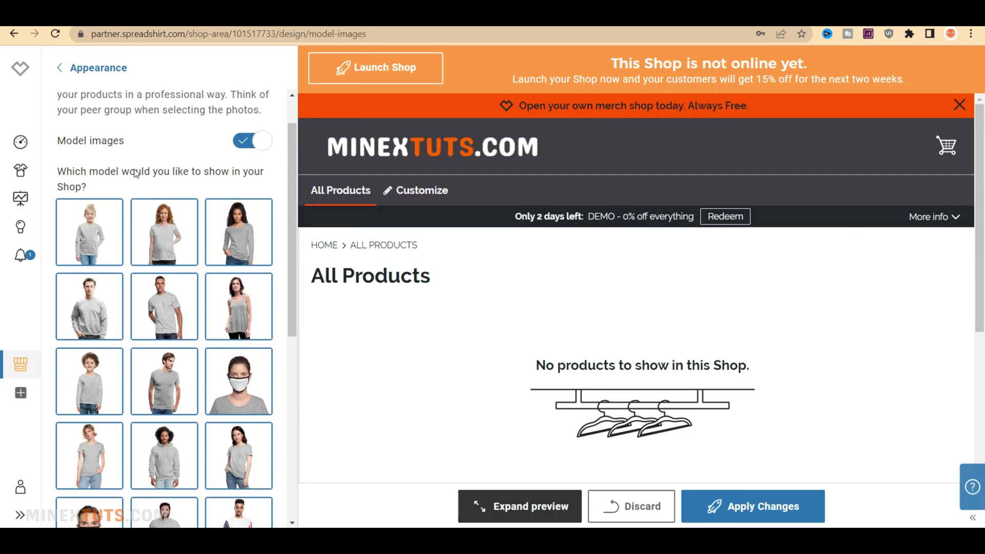
{"action": "left_click", "coordinate": [87, 70]}
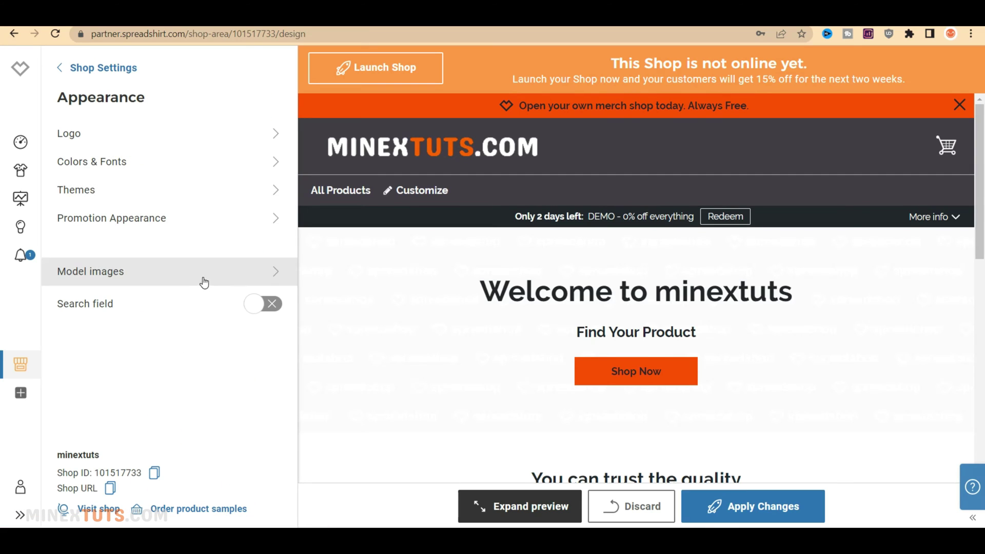
- Switch on the shop search field and return to Shop Settings
{"action": "left_click", "coordinate": [240, 303]}
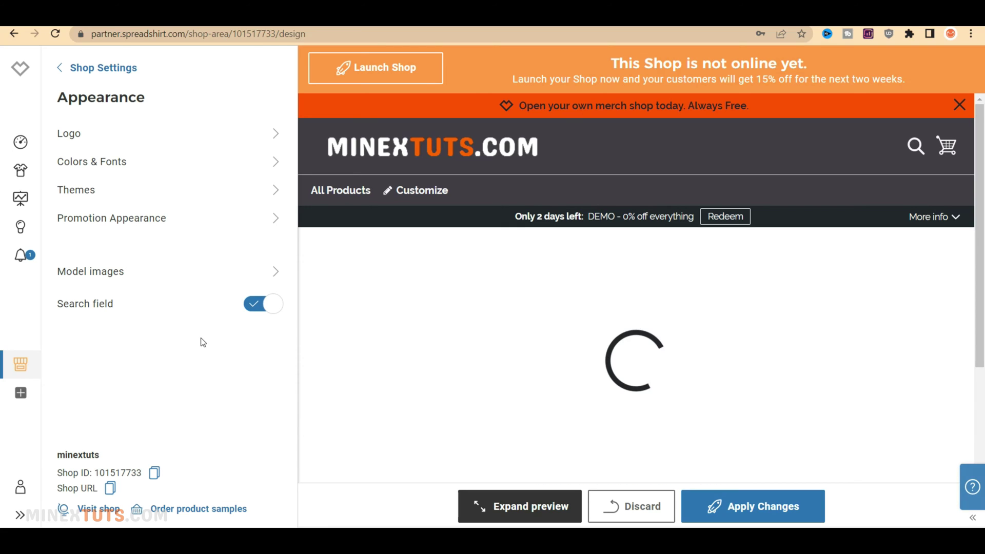
{"action": "scroll", "coordinate": [453, 327], "scroll_direction": "down", "scroll_amount": 5}
{"action": "left_click", "coordinate": [81, 67]}
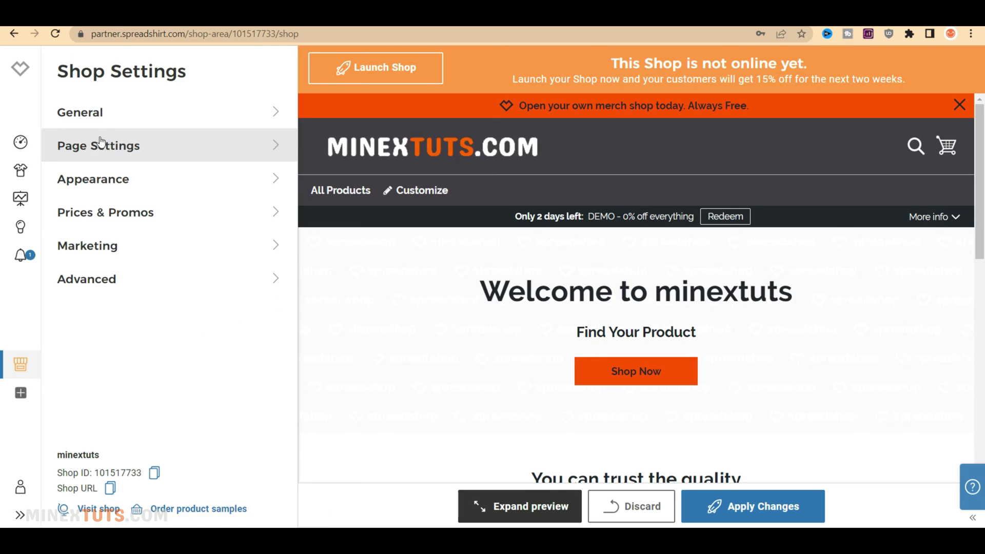
- Review the product pricing table under Prices & Promos, then view the Promo campaigns
{"action": "left_click", "coordinate": [163, 225]}
{"action": "left_click", "coordinate": [139, 143]}
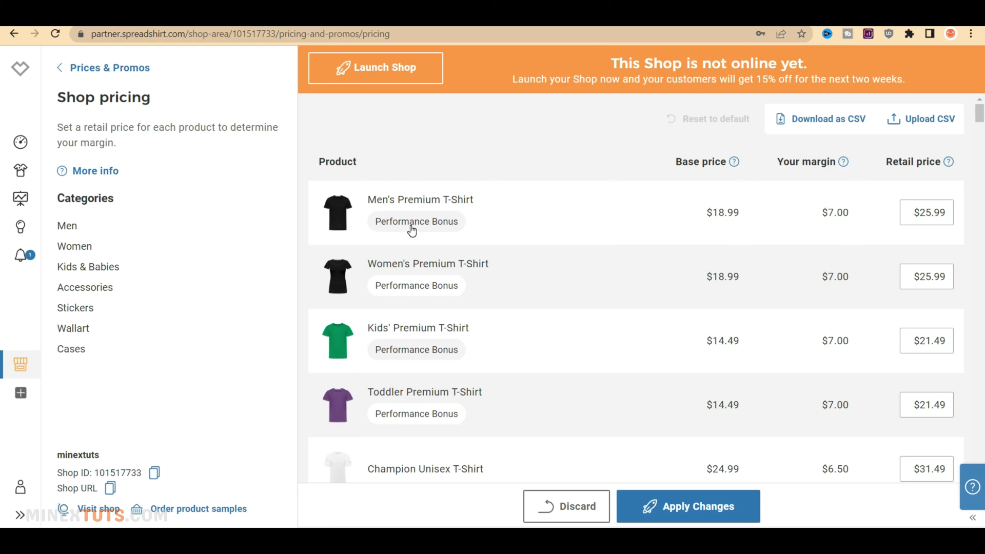
{"action": "scroll", "coordinate": [659, 332], "scroll_direction": "down", "scroll_amount": 15}
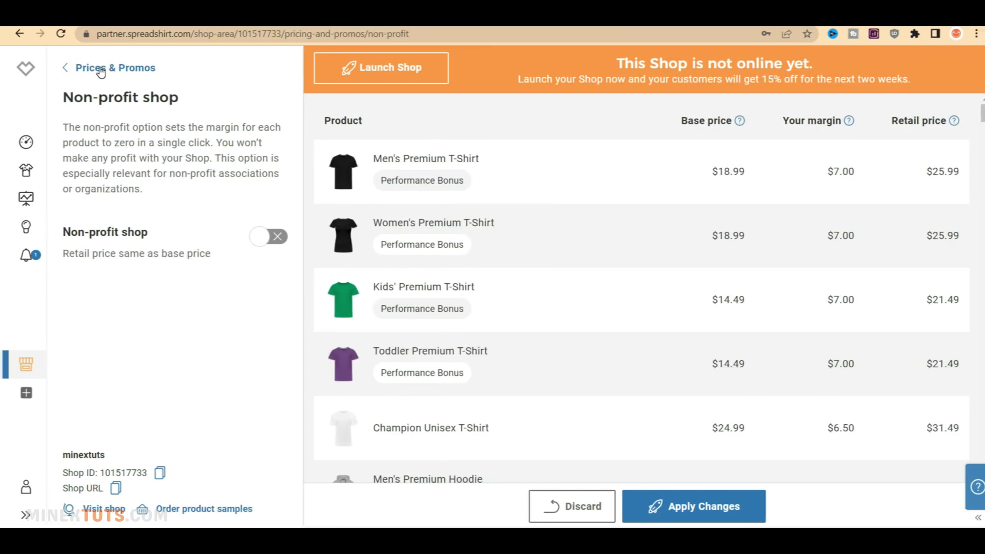
{"action": "left_click", "coordinate": [100, 69]}
{"action": "left_click", "coordinate": [159, 189]}
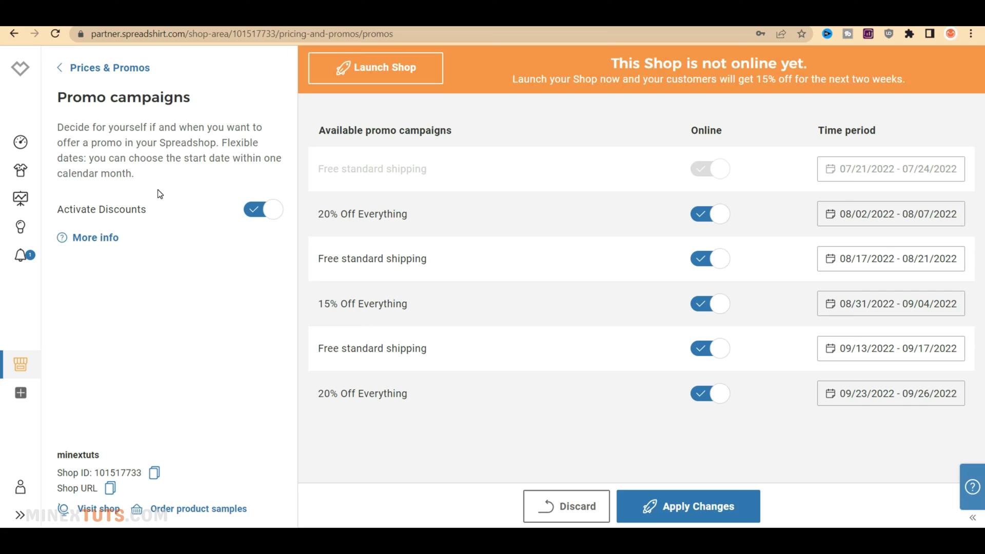
- Look over the Marketing settings and the Advanced HTML & CSS and Embed Shop in Website options
{"action": "left_click", "coordinate": [110, 69]}
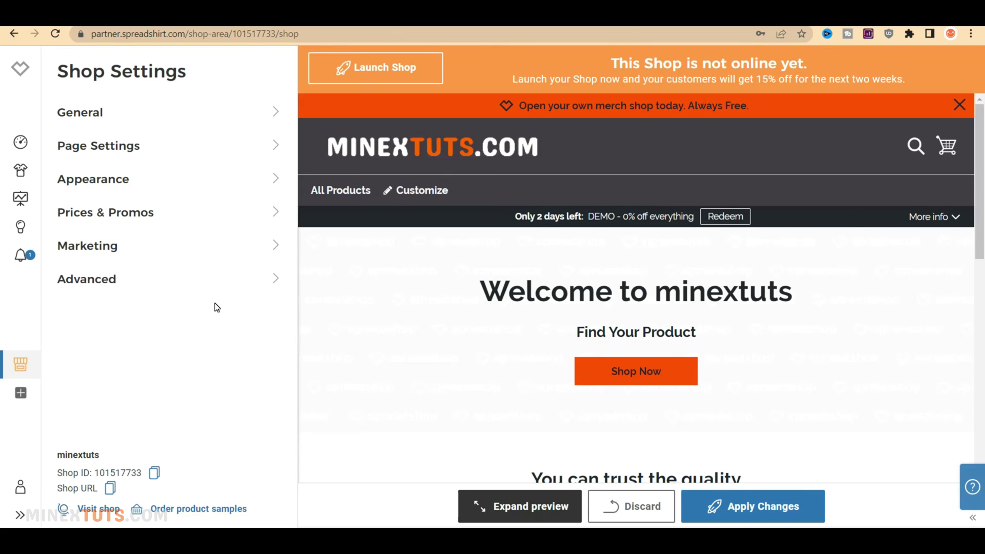
{"action": "left_click", "coordinate": [191, 251]}
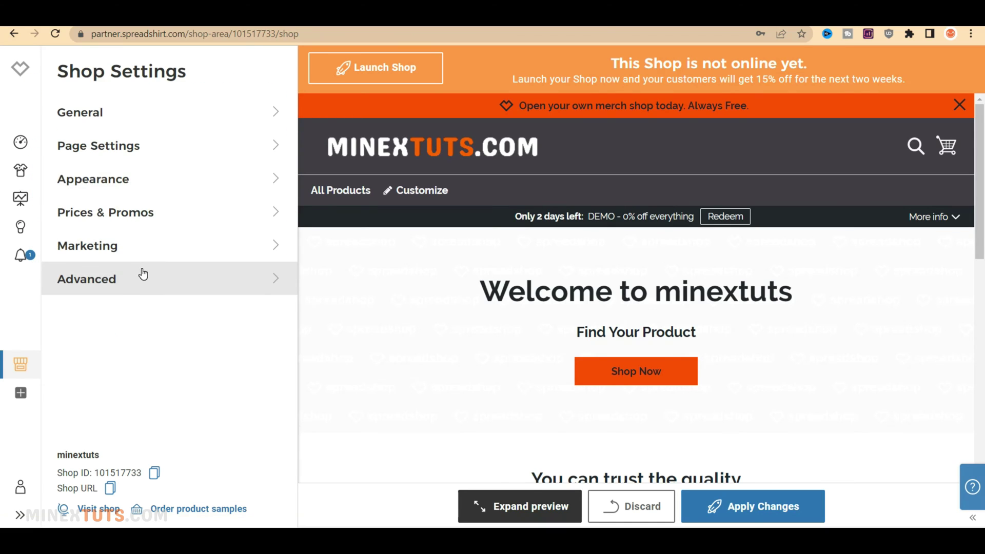
{"action": "left_click", "coordinate": [136, 268]}
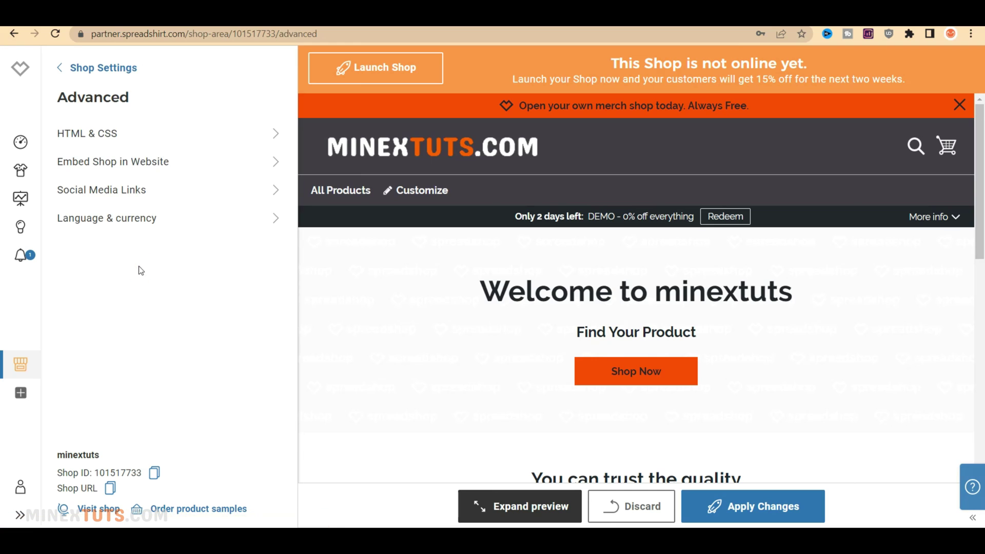
{"action": "left_click", "coordinate": [133, 134]}
{"action": "scroll", "coordinate": [135, 276], "scroll_direction": "down", "scroll_amount": 4}
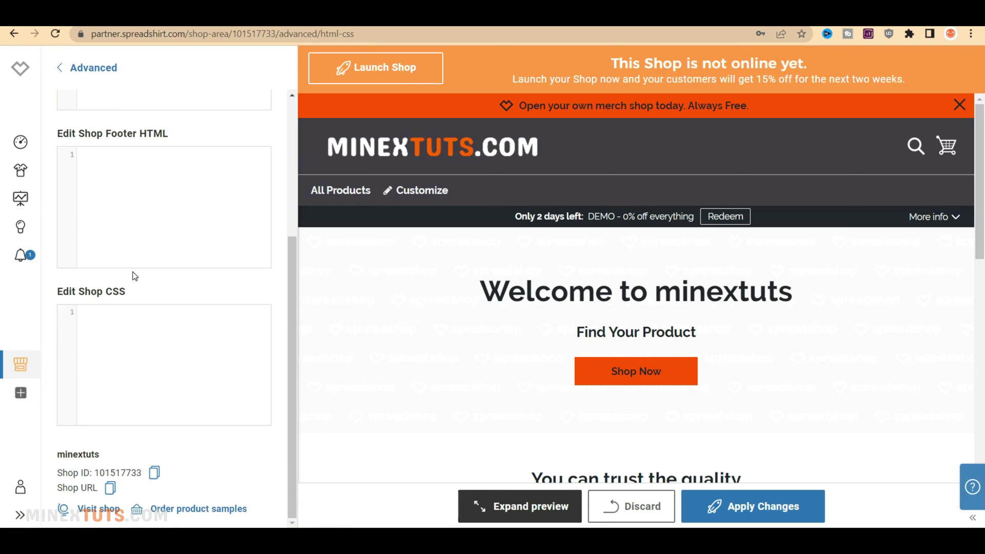
{"action": "left_click", "coordinate": [93, 67]}
{"action": "left_click", "coordinate": [131, 161]}
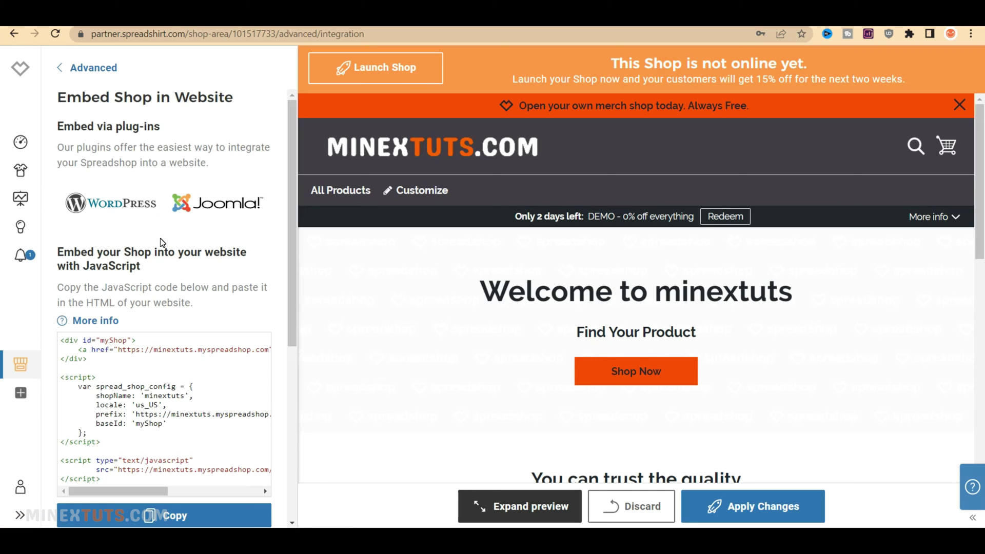
{"action": "scroll", "coordinate": [189, 286], "scroll_direction": "down", "scroll_amount": 6}
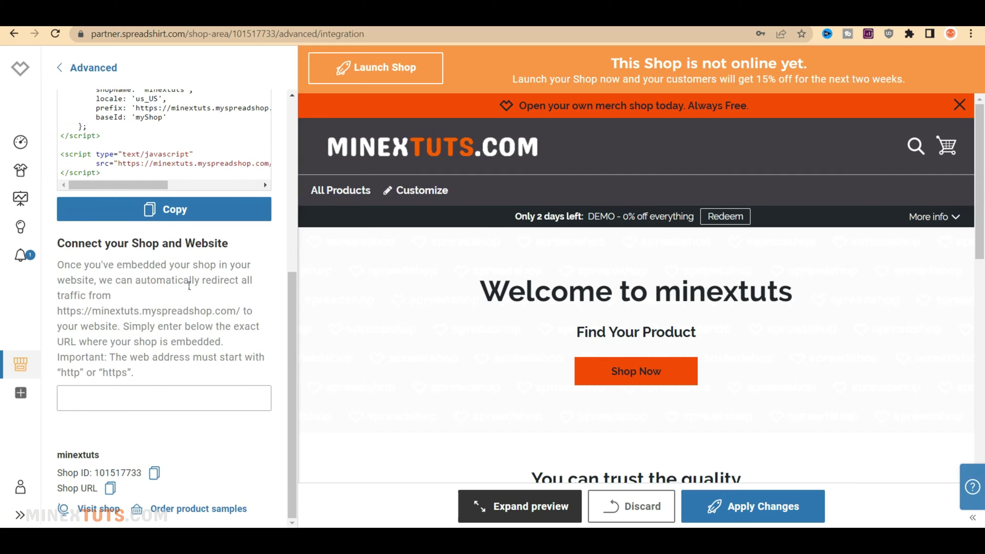
{"action": "left_click", "coordinate": [93, 68]}
- Add YouTube, Facebook, Twitter, Instagram, Pinterest and Website social media links, then open Language & currency
{"action": "left_click", "coordinate": [165, 196]}
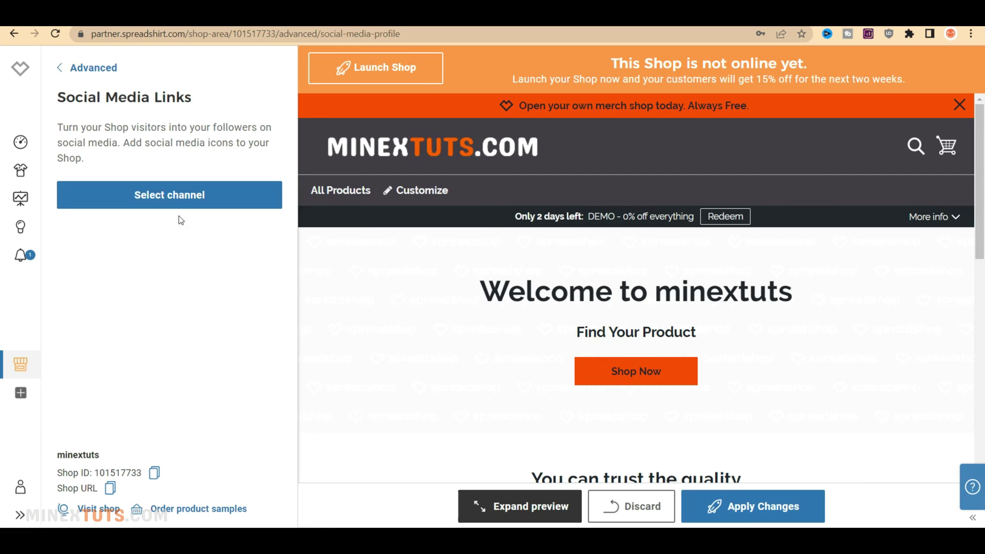
{"action": "left_click", "coordinate": [177, 203]}
{"action": "left_click", "coordinate": [548, 194]}
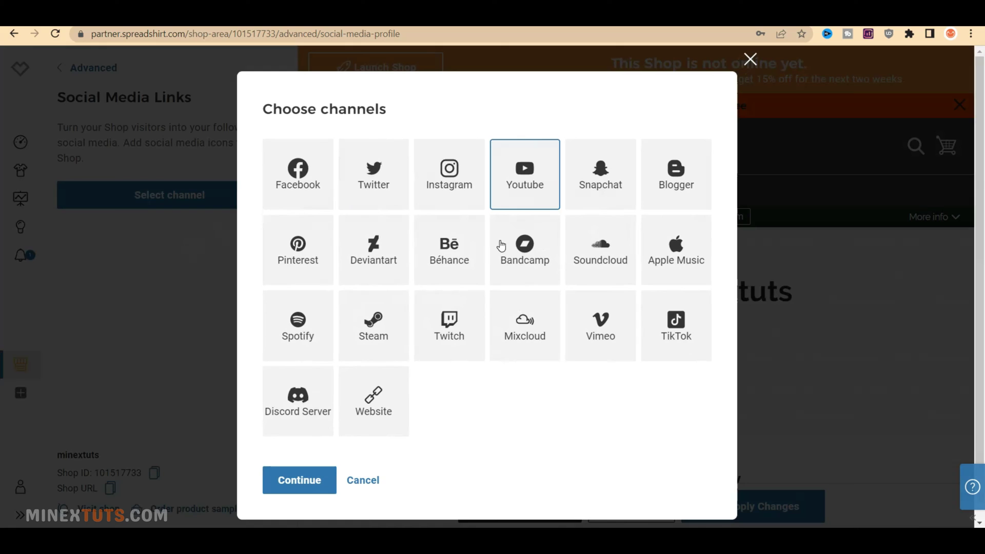
{"action": "left_click", "coordinate": [308, 191]}
{"action": "left_click", "coordinate": [386, 199]}
{"action": "left_click", "coordinate": [433, 200]}
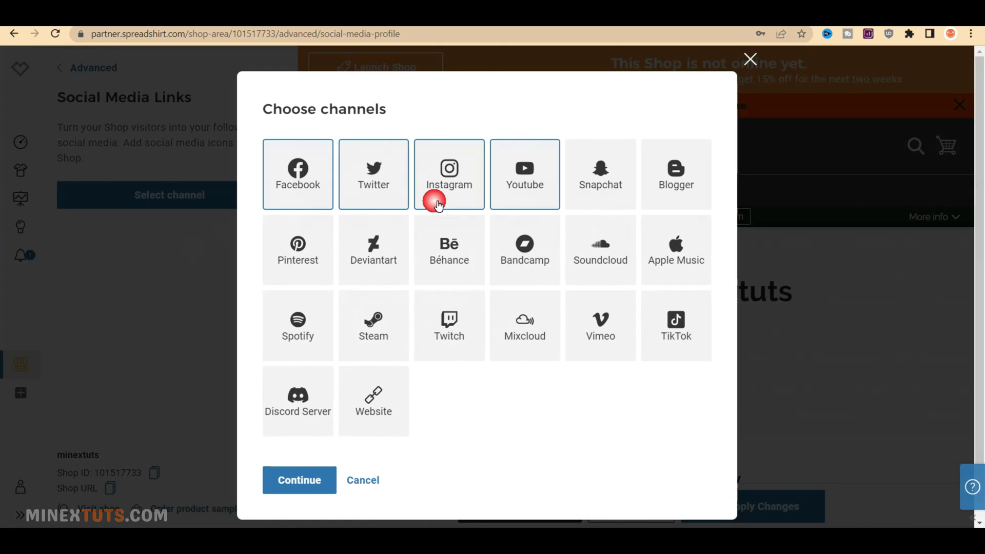
{"action": "left_click", "coordinate": [295, 268]}
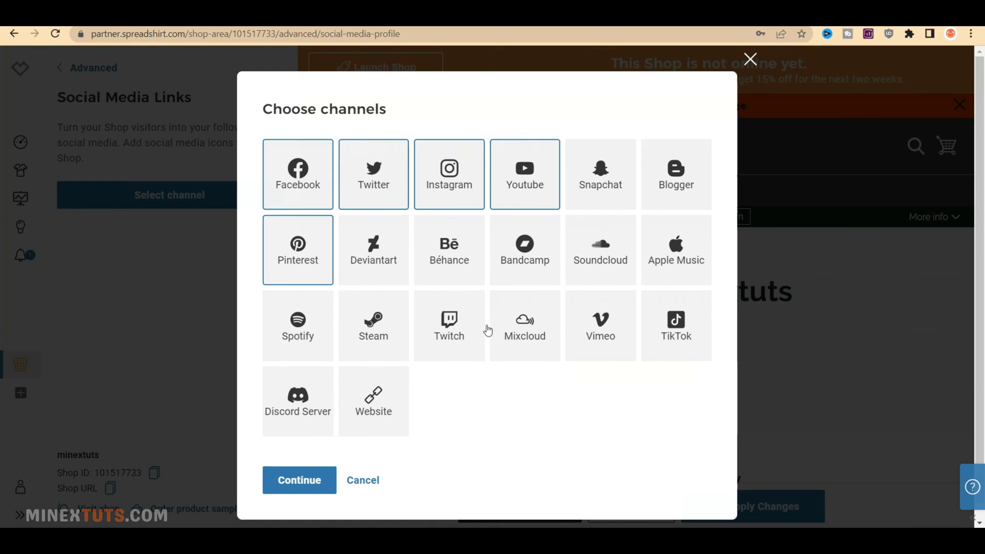
{"action": "left_click", "coordinate": [376, 414]}
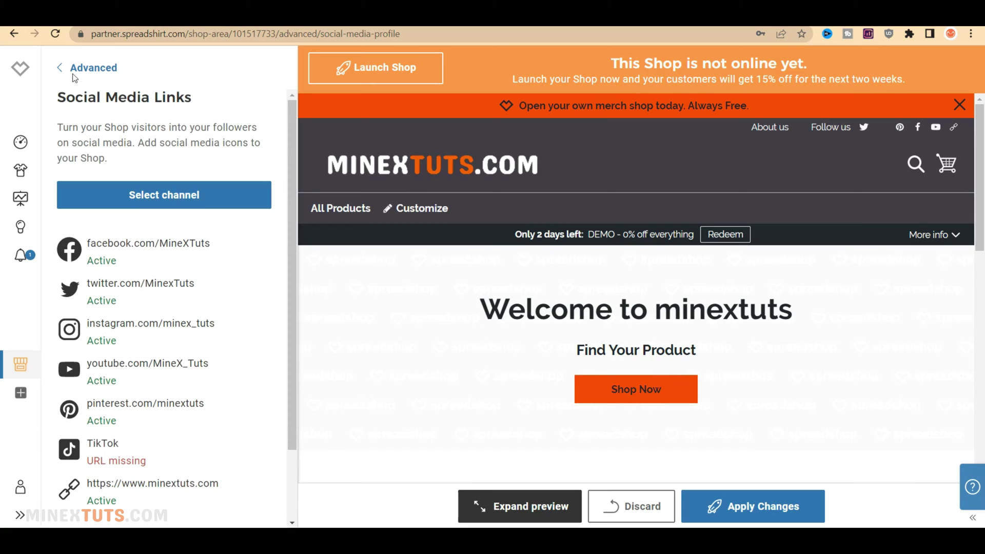
{"action": "left_click", "coordinate": [75, 72]}
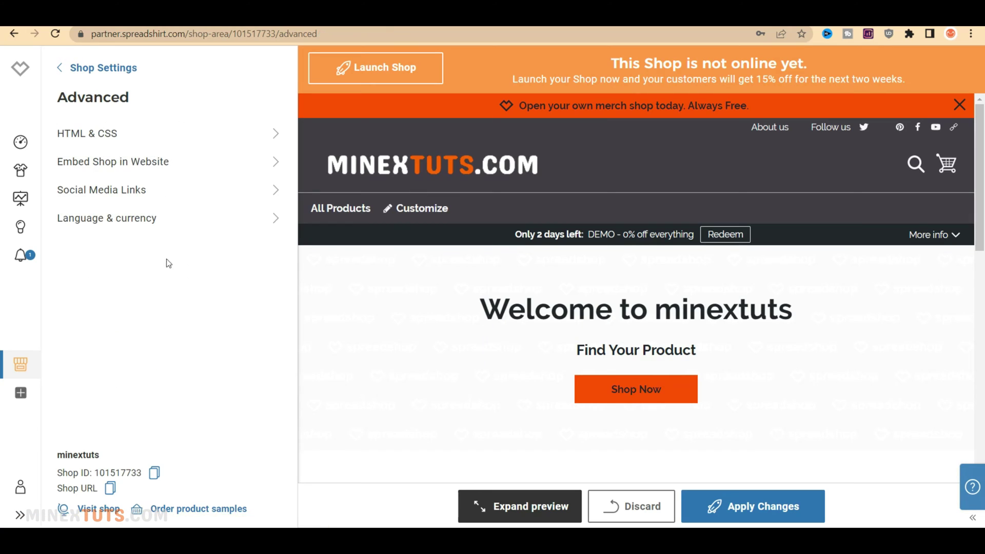
{"action": "left_click", "coordinate": [156, 220]}
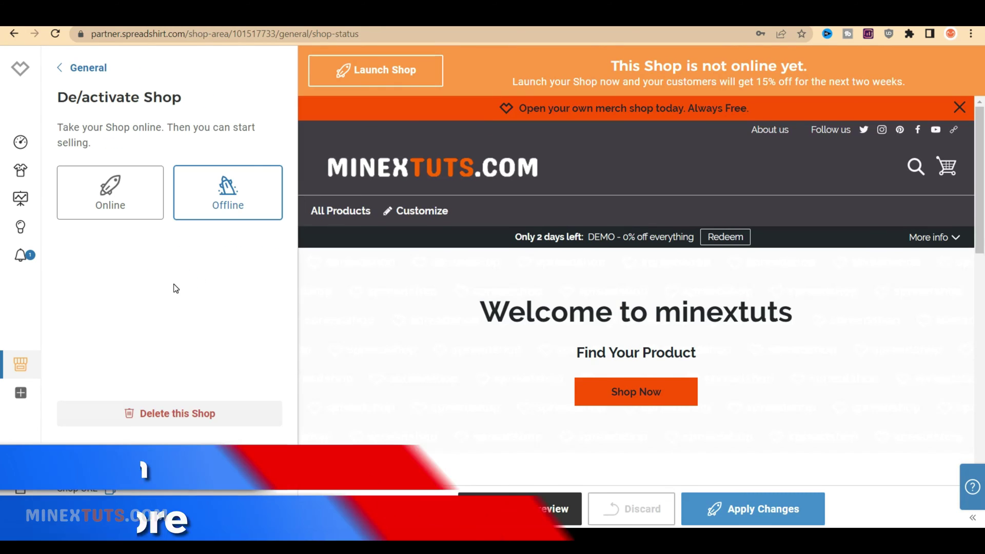
- Activate the shop, submitting the owner's name and address
{"action": "scroll", "coordinate": [477, 323], "scroll_direction": "down", "scroll_amount": 15}
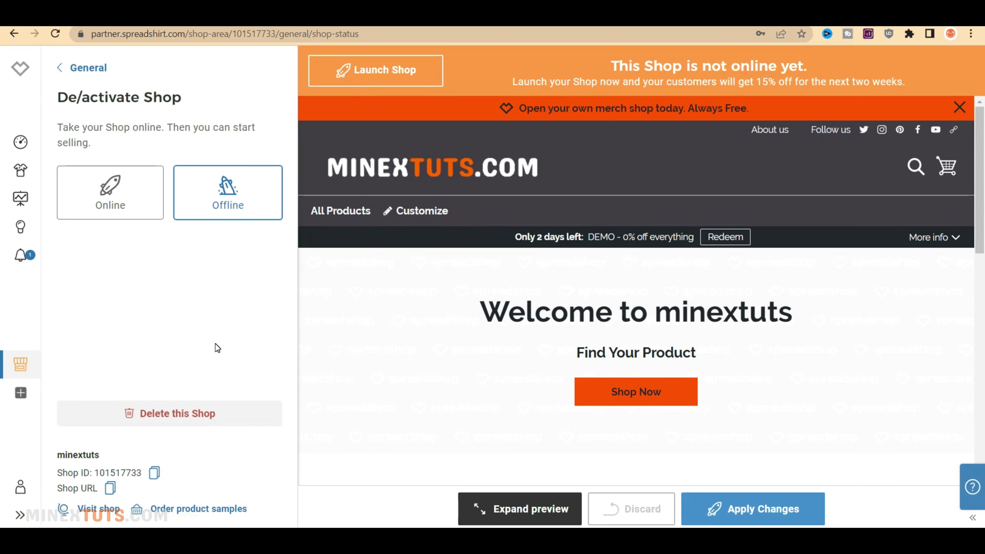
{"action": "left_click", "coordinate": [443, 214]}
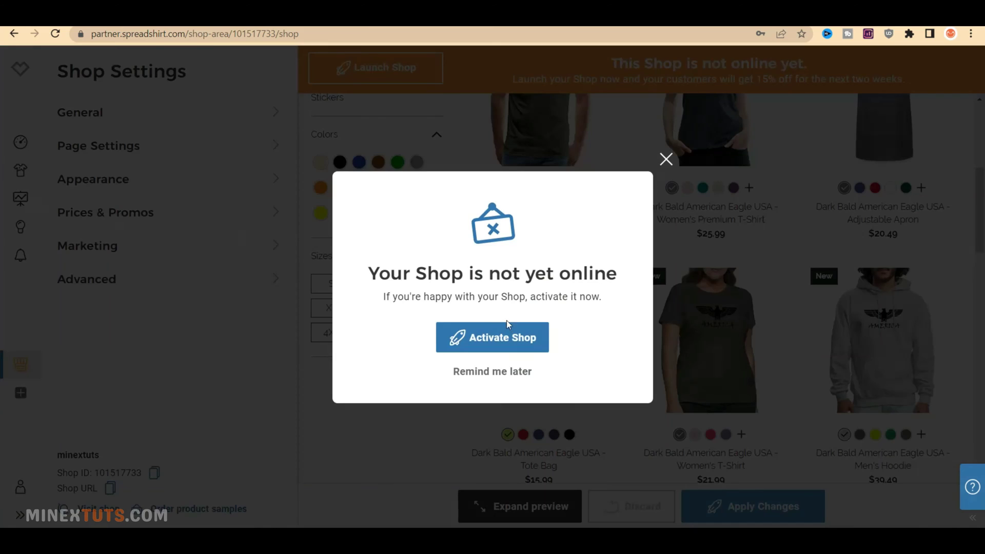
{"action": "left_click", "coordinate": [515, 340]}
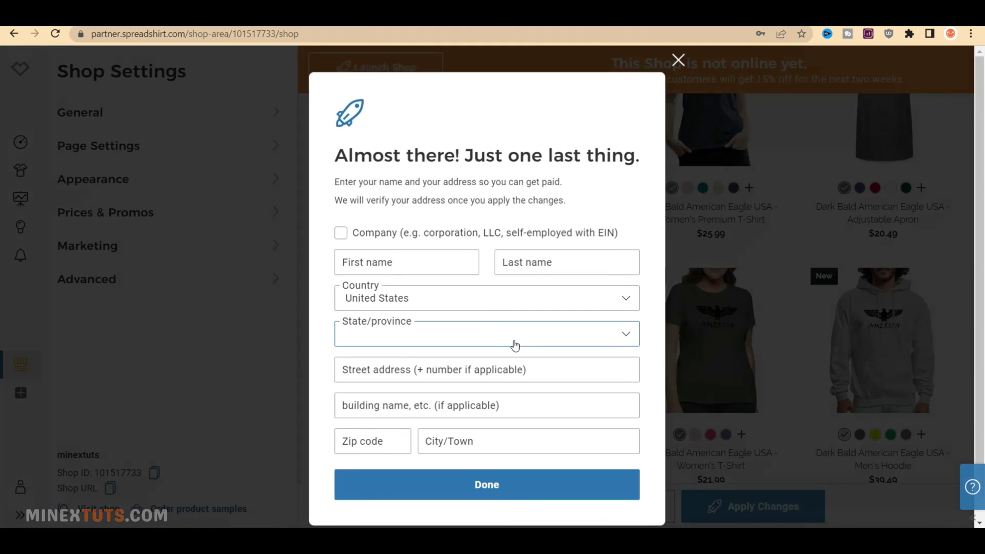
{"action": "left_click", "coordinate": [505, 456]}
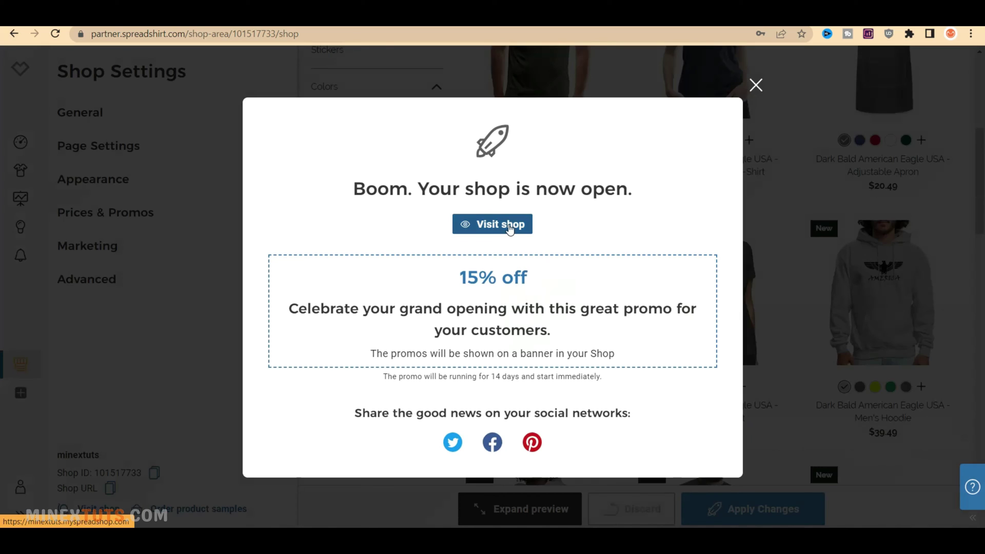
- Visit the newly opened shop and close the success, checklist and congratulations pop-ups
{"action": "left_click", "coordinate": [507, 225]}
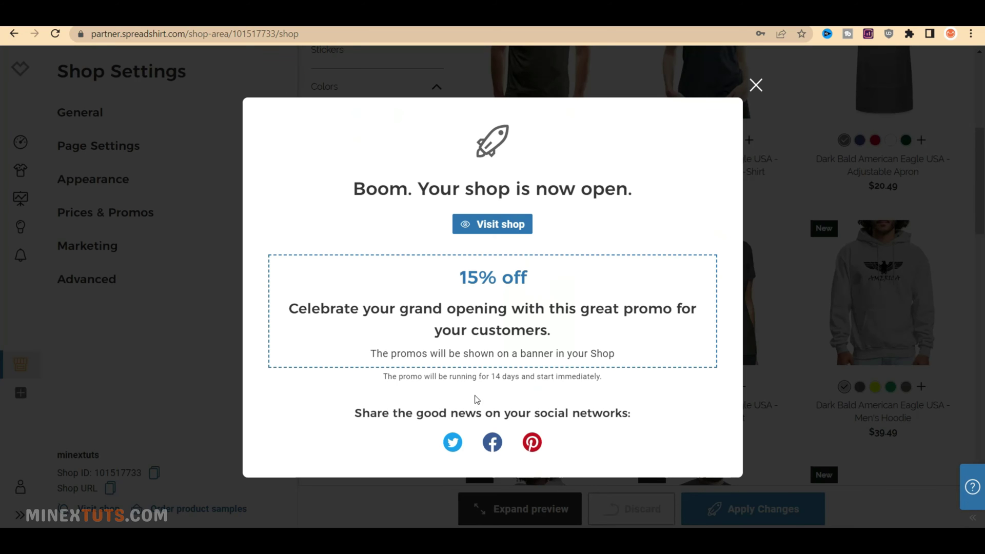
{"action": "left_click", "coordinate": [754, 85]}
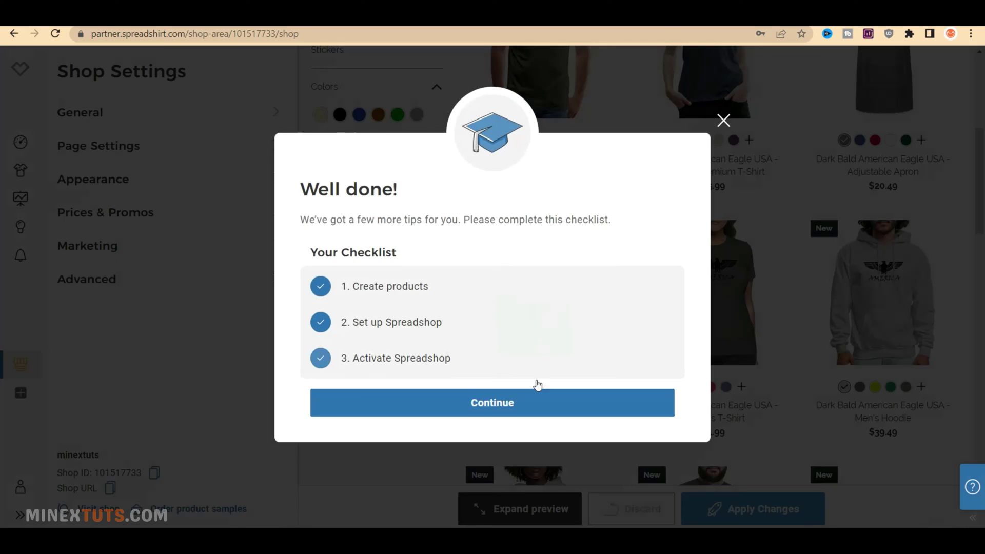
{"action": "left_click", "coordinate": [518, 407]}
{"action": "left_click", "coordinate": [513, 420]}
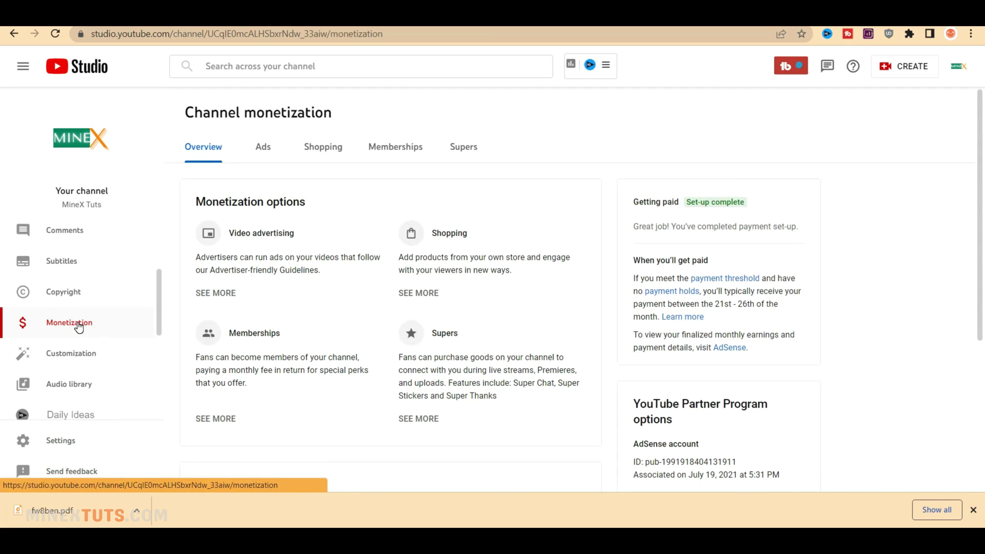
- Under Monetization > Shopping, connect Spreadshop as the store, accept its terms, and go to Spreadshop
{"action": "left_click", "coordinate": [316, 152]}
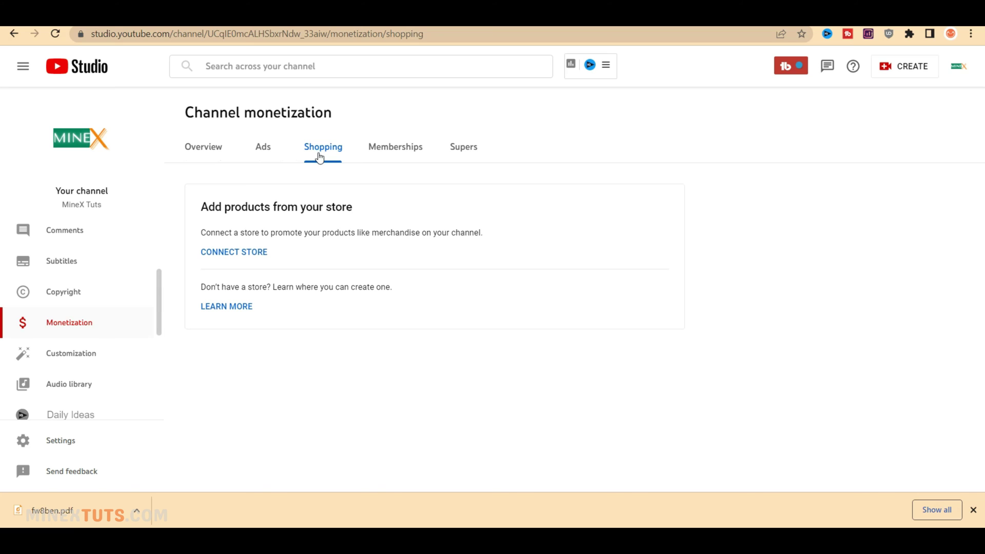
{"action": "left_click", "coordinate": [236, 254]}
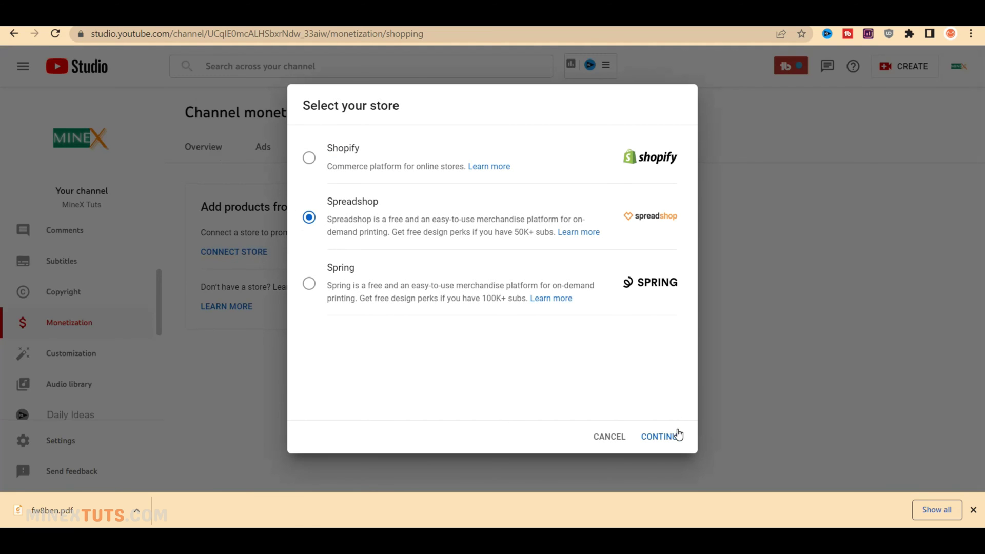
{"action": "left_click", "coordinate": [661, 436]}
{"action": "scroll", "coordinate": [472, 326], "scroll_direction": "down", "scroll_amount": 3}
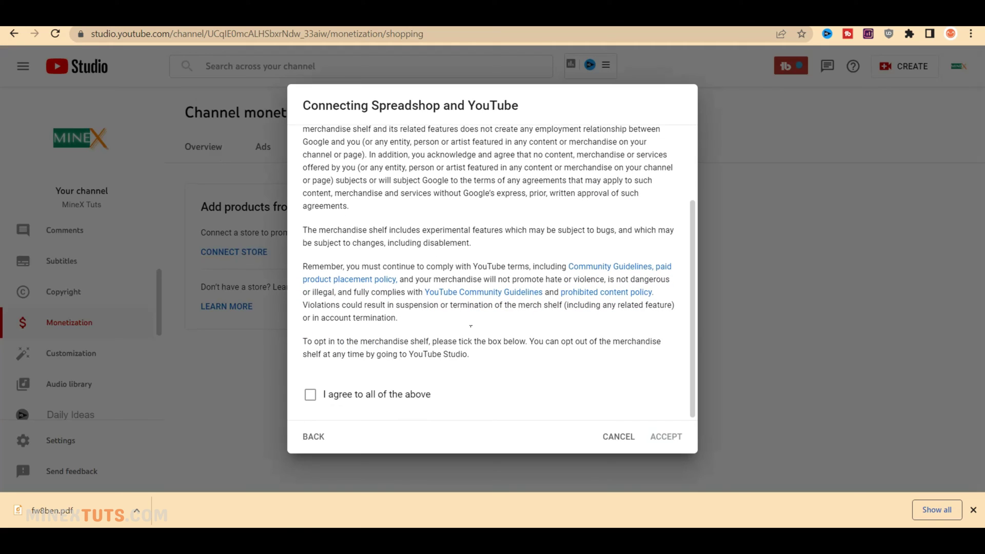
{"action": "left_click", "coordinate": [666, 436]}
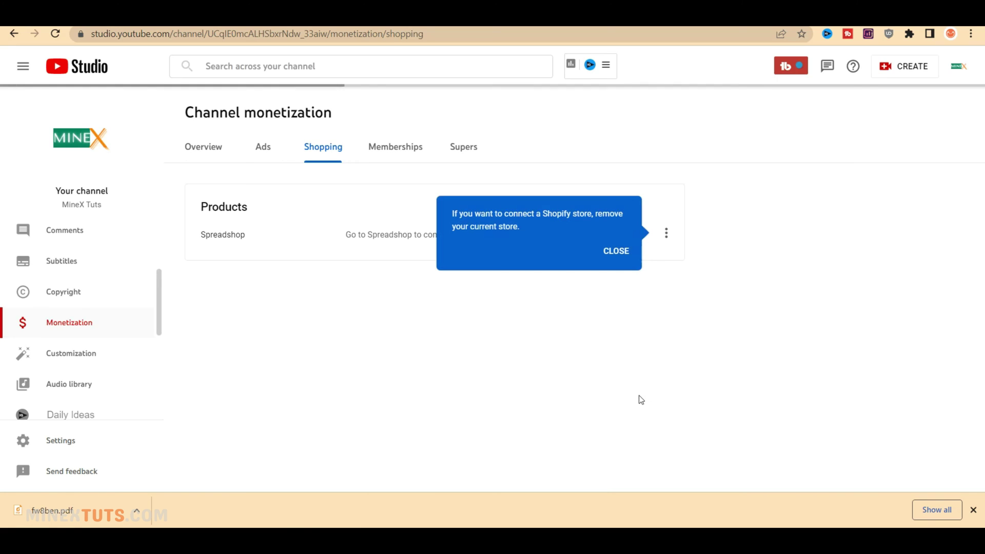
{"action": "left_click", "coordinate": [613, 252]}
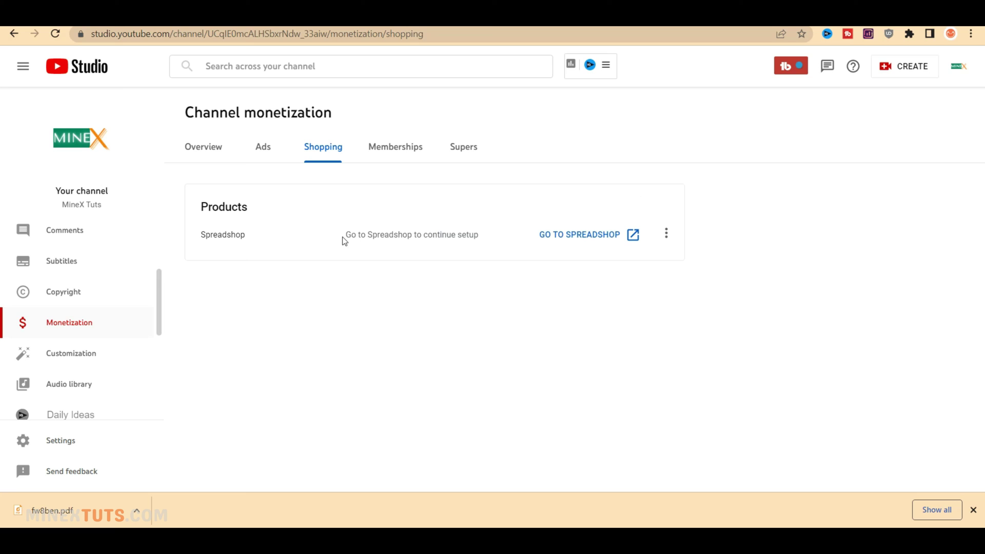
{"action": "left_click", "coordinate": [586, 237]}
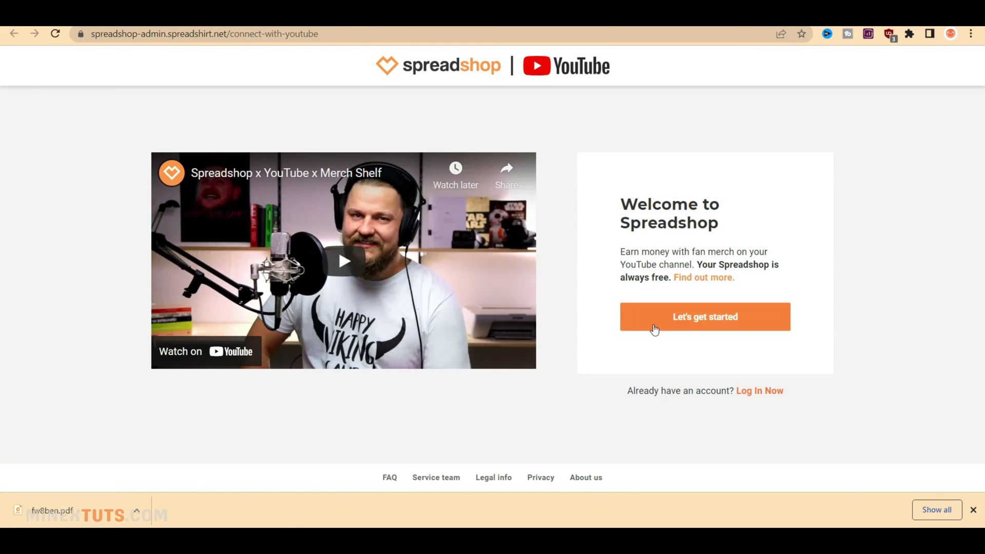
- Begin the Spreadshop YouTube setup, accept cookies and choose Sri Lanka as the country
{"action": "left_click", "coordinate": [655, 325]}
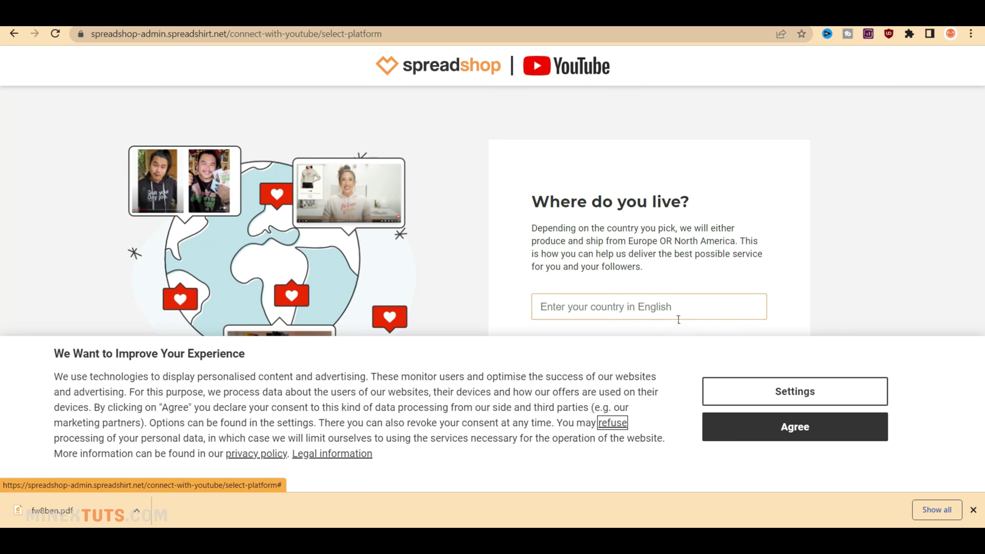
{"action": "left_click", "coordinate": [791, 428]}
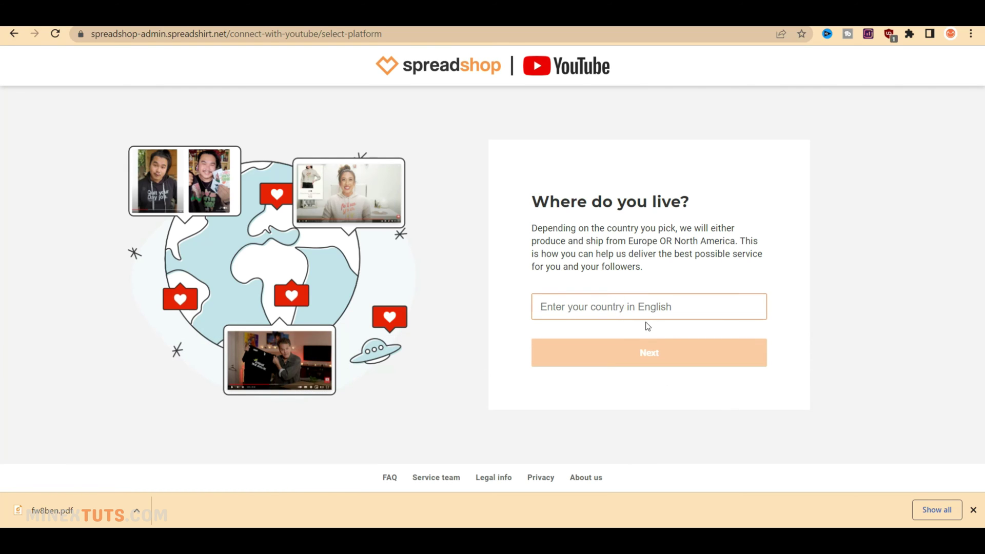
{"action": "type", "text": "sr"}
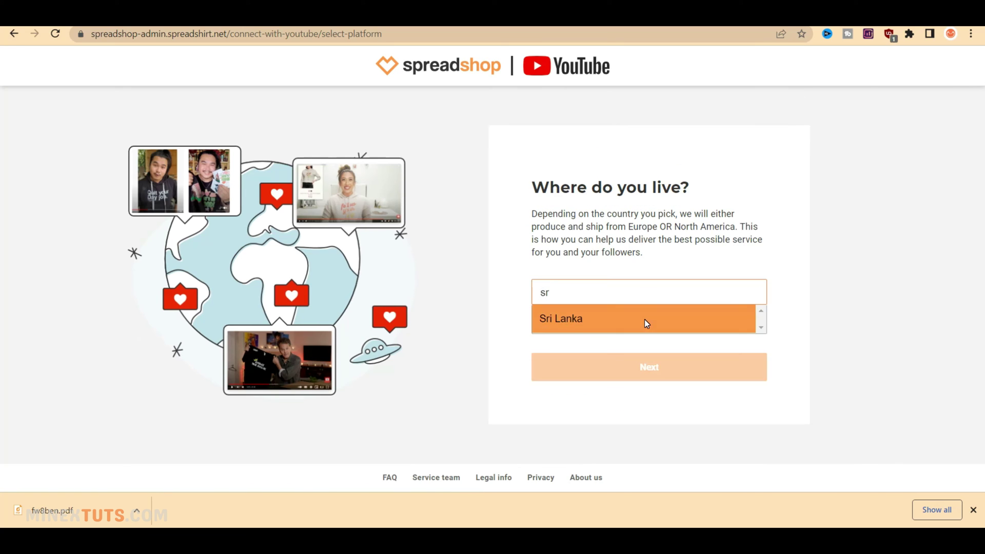
{"action": "left_click", "coordinate": [644, 319]}
{"action": "left_click", "coordinate": [651, 351]}
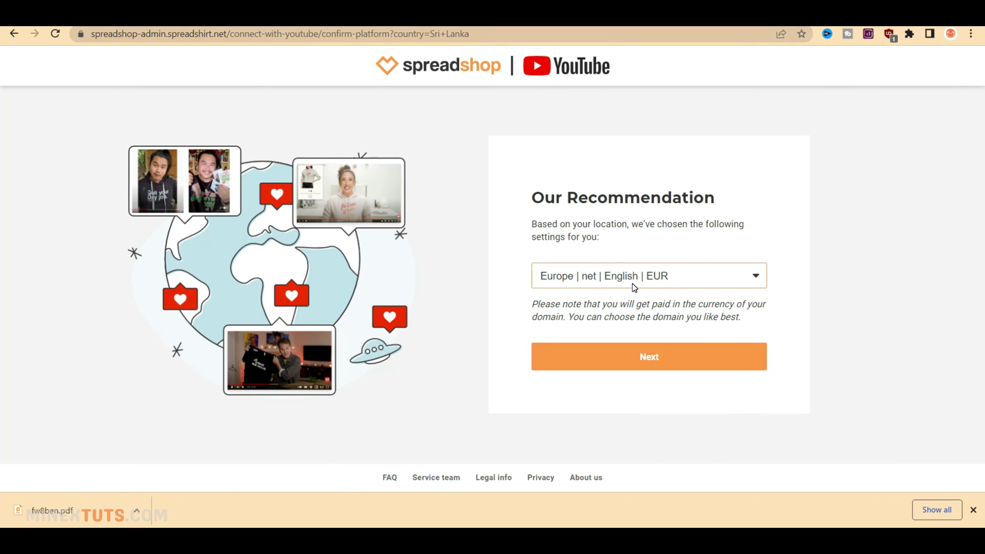
- Choose the United States | com | English | USD domain and continue
{"action": "left_click", "coordinate": [634, 280]}
{"action": "scroll", "coordinate": [619, 373], "scroll_direction": "down", "scroll_amount": 3}
{"action": "scroll", "coordinate": [619, 390], "scroll_direction": "up", "scroll_amount": 1}
{"action": "left_click", "coordinate": [619, 407]}
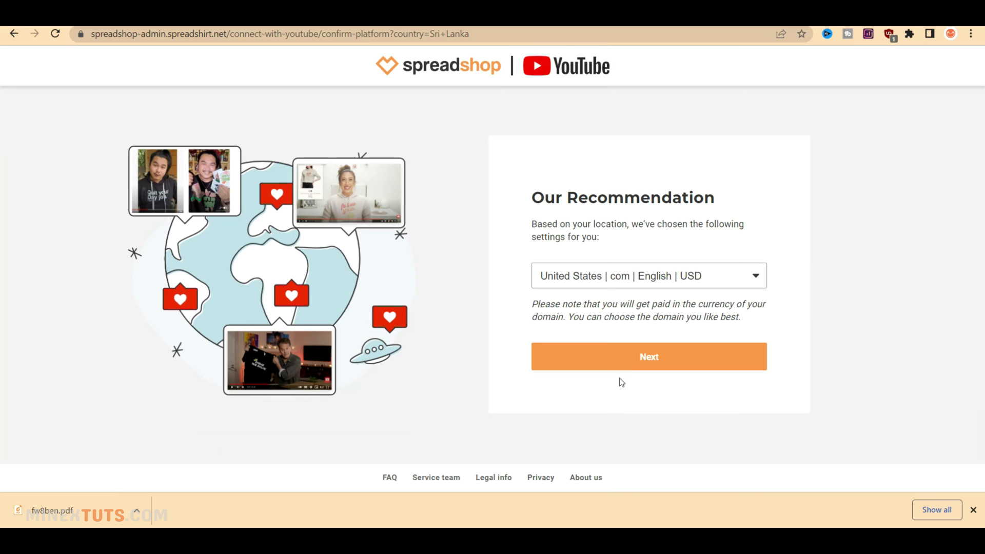
{"action": "left_click", "coordinate": [633, 364]}
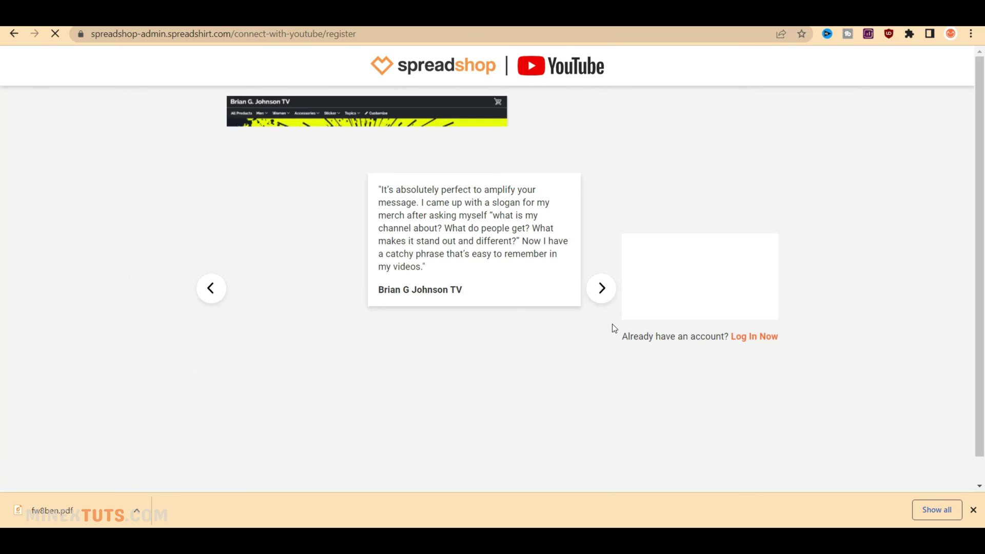
- Select the minextuts shop, agree to share data with Google, and log in with YouTube
{"action": "scroll", "coordinate": [603, 335], "scroll_direction": "down", "scroll_amount": 1}
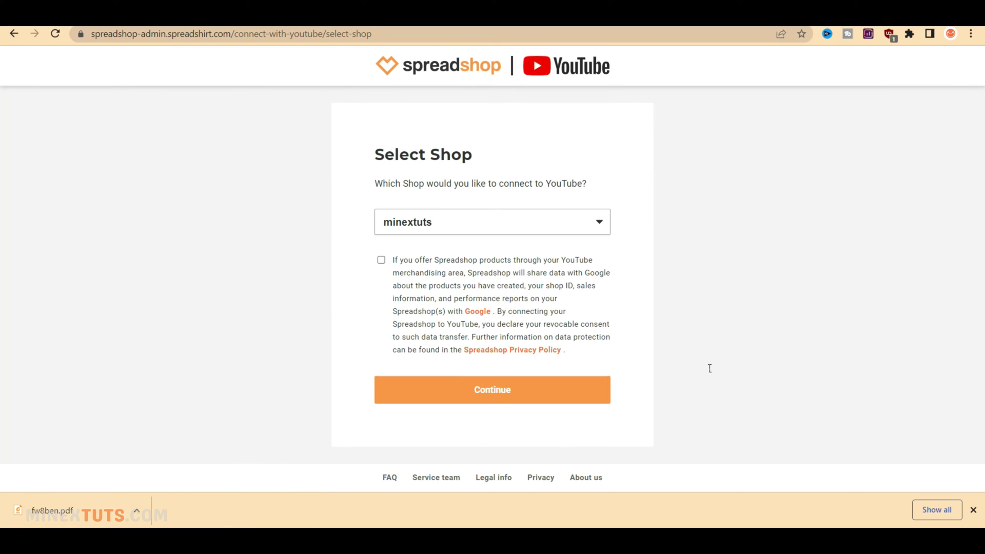
{"action": "left_click", "coordinate": [574, 229]}
{"action": "left_click", "coordinate": [381, 260]}
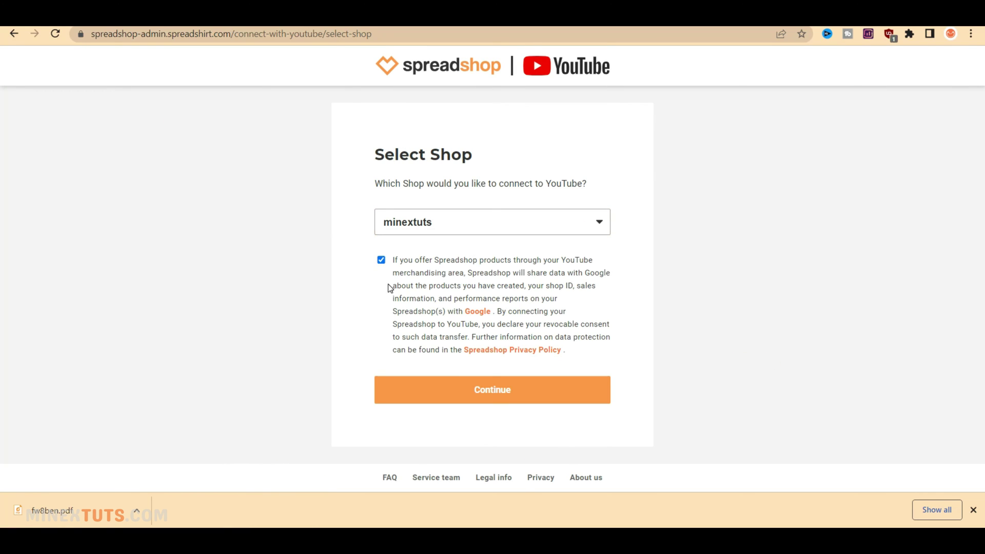
{"action": "left_click", "coordinate": [491, 393]}
{"action": "left_click", "coordinate": [477, 322]}
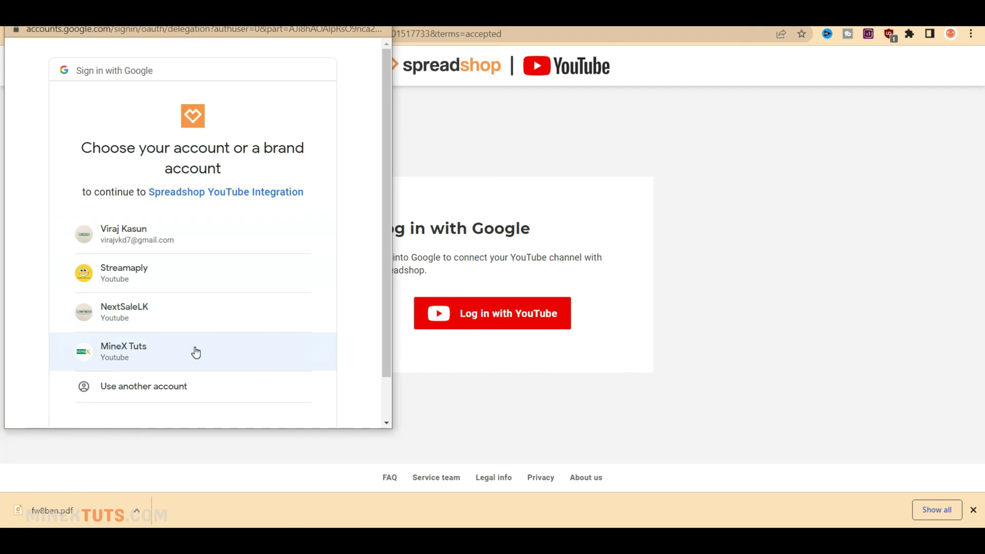
- Choose the MineX Tuts account, allow Spreadshop YouTube Integration access, and close the sign-in tab
{"action": "left_click", "coordinate": [196, 352]}
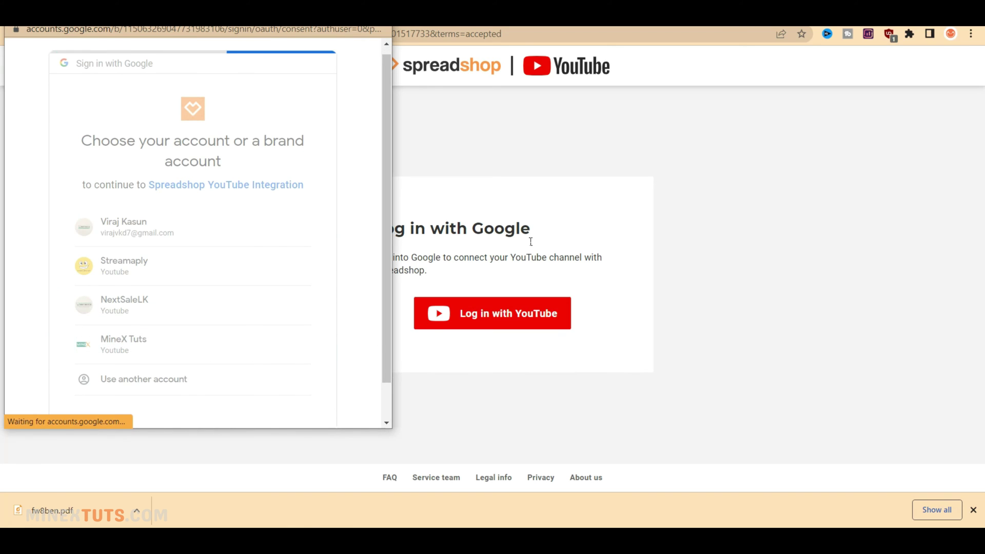
{"action": "scroll", "coordinate": [231, 327], "scroll_direction": "down", "scroll_amount": 4}
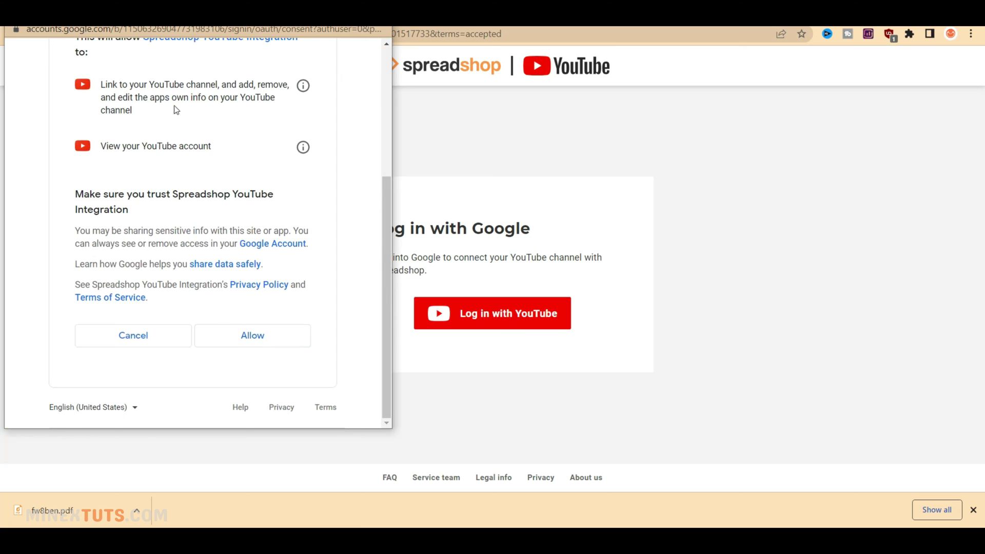
{"action": "left_click", "coordinate": [251, 342]}
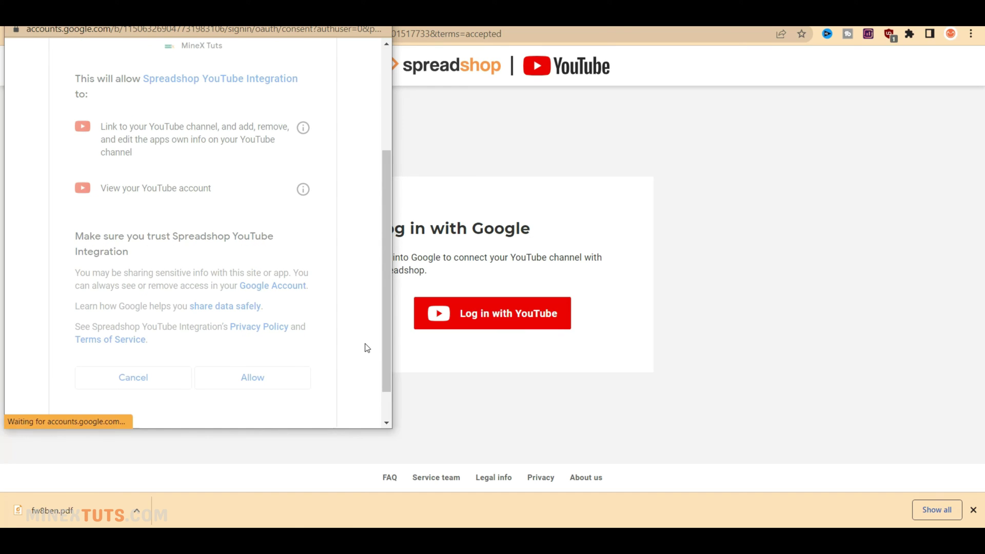
{"action": "key", "text": "ctrl+w"}
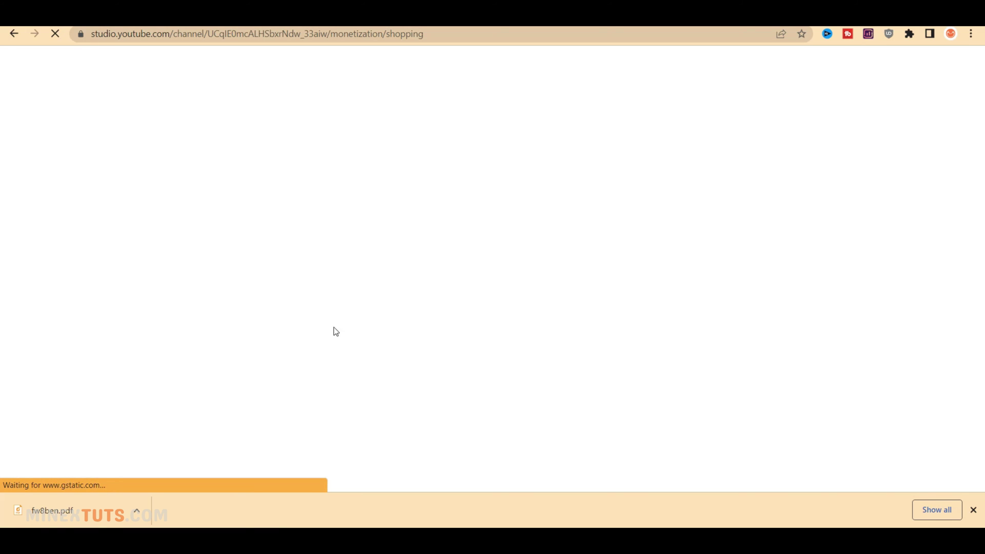
- Finish the Spreadshop connection and review the minextuts store's 12 products under Studio Shopping
{"action": "left_click", "coordinate": [897, 491]}
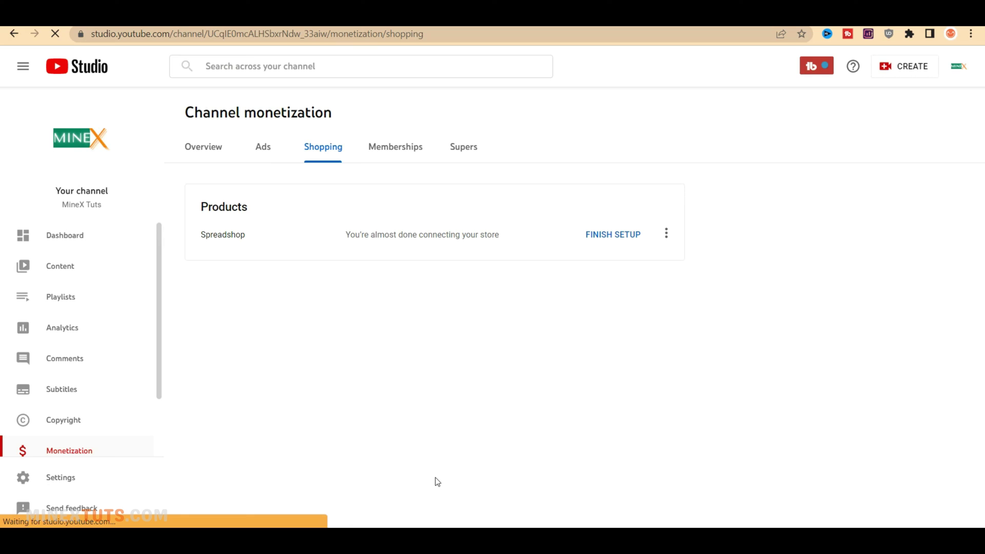
{"action": "left_click", "coordinate": [601, 238]}
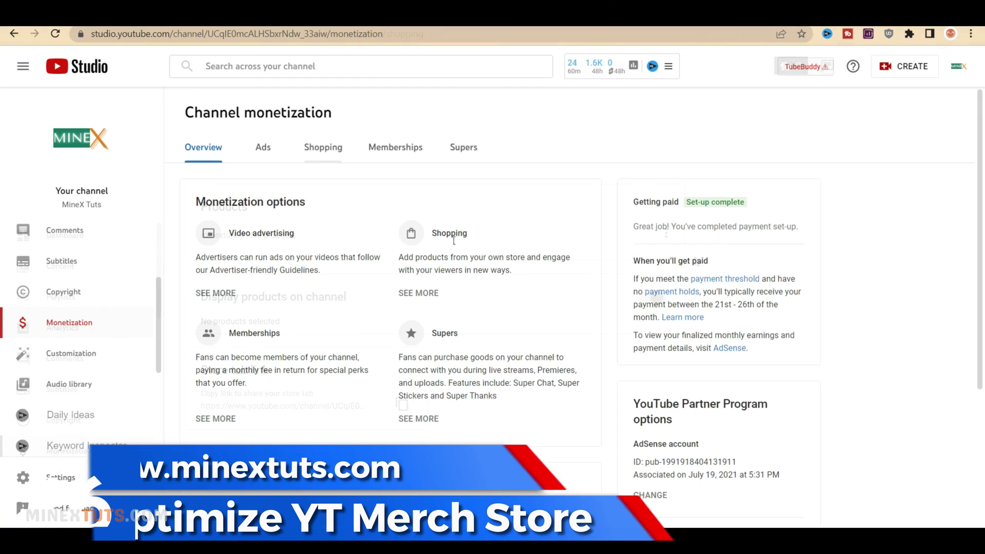
{"action": "left_click", "coordinate": [324, 146]}
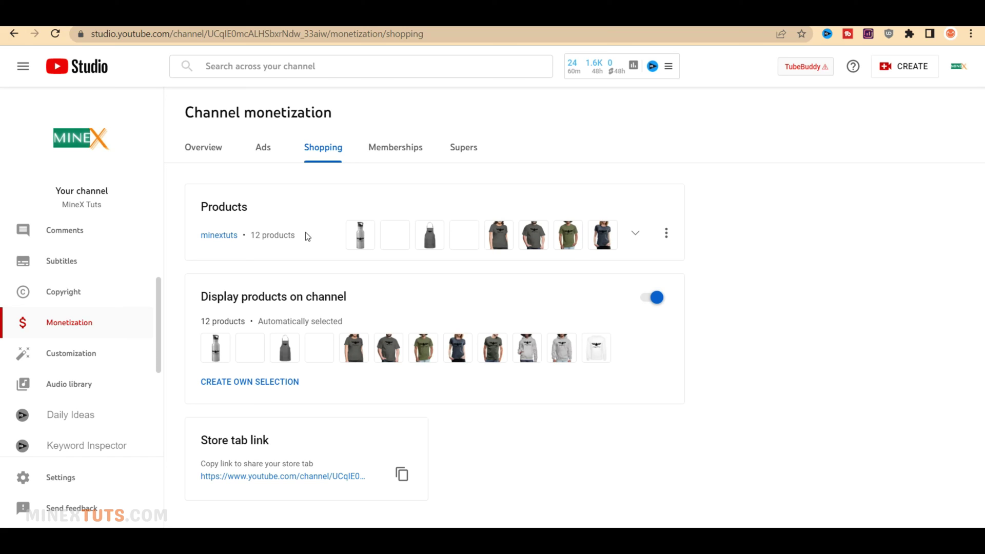
{"action": "left_click", "coordinate": [636, 231]}
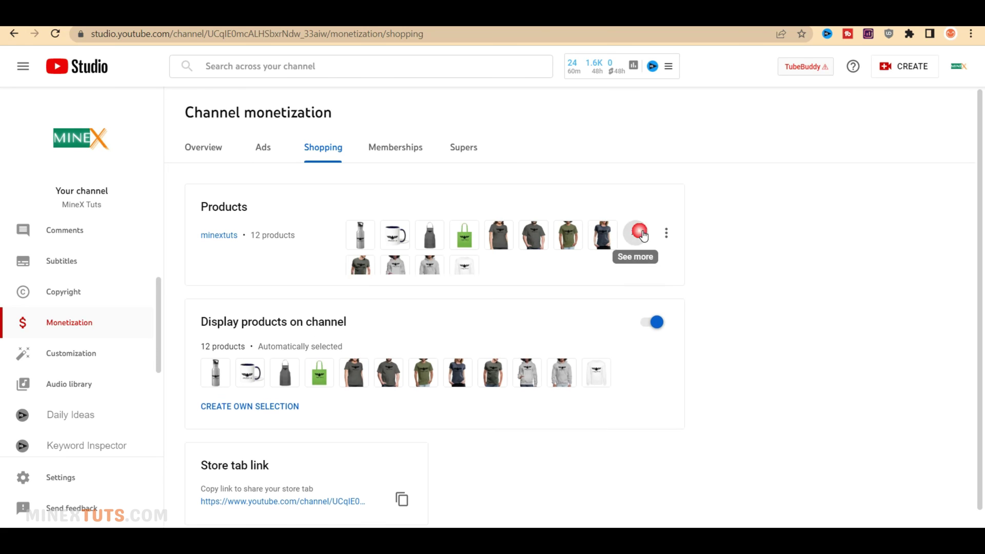
{"action": "left_click", "coordinate": [636, 232]}
{"action": "left_click", "coordinate": [286, 380]}
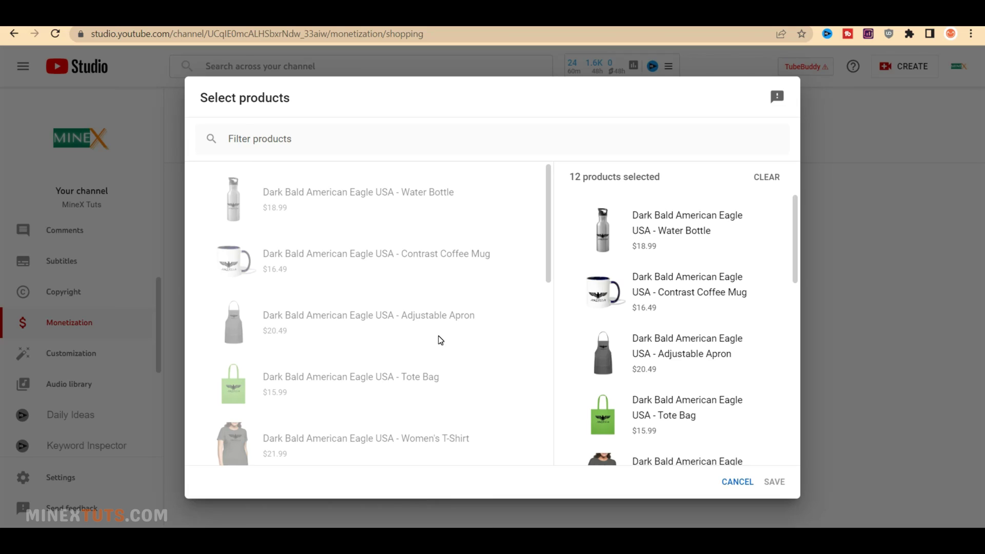
- Open the Dark Bald American Eagle USA product from a video's store shelf
{"action": "scroll", "coordinate": [440, 340], "scroll_direction": "down", "scroll_amount": 5}
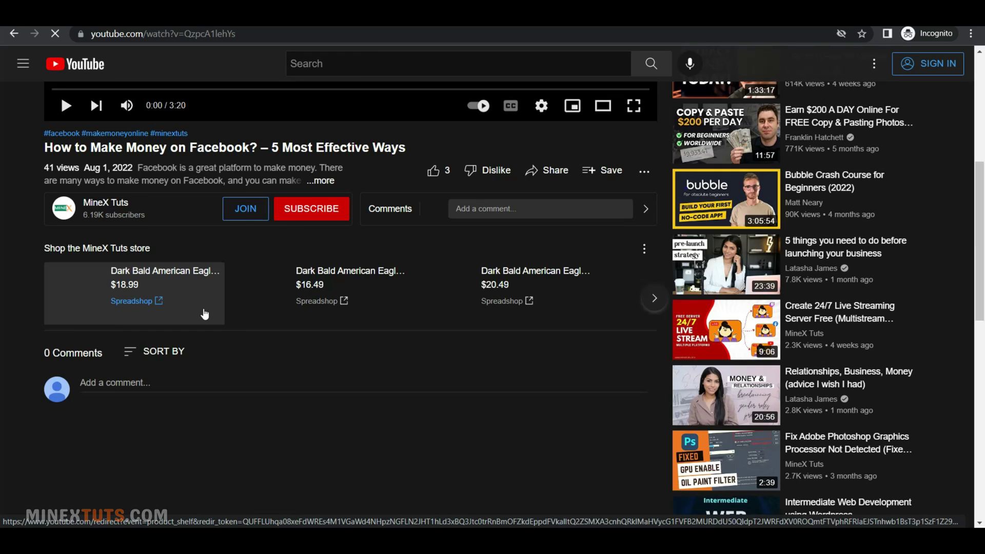
{"action": "left_click", "coordinate": [654, 298]}
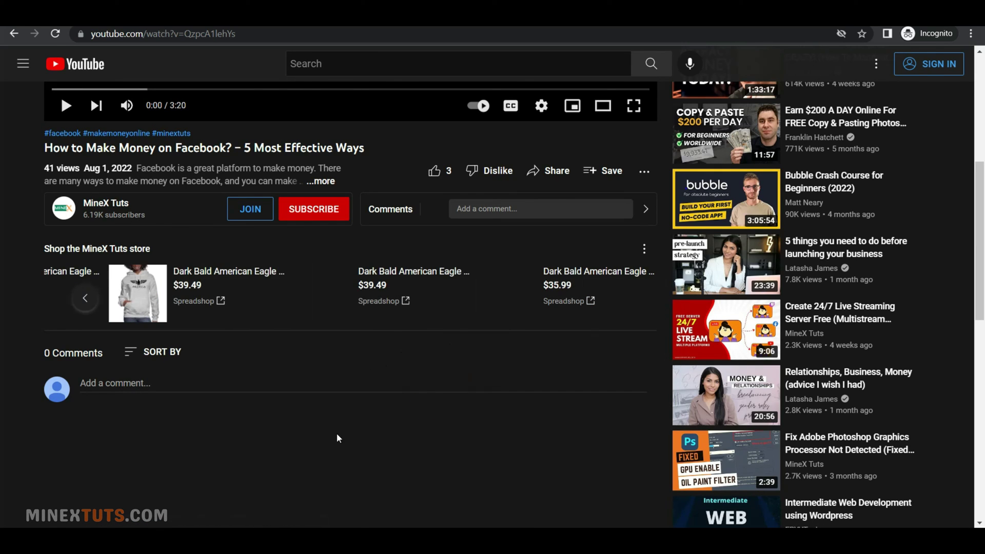
{"action": "left_click", "coordinate": [277, 297]}
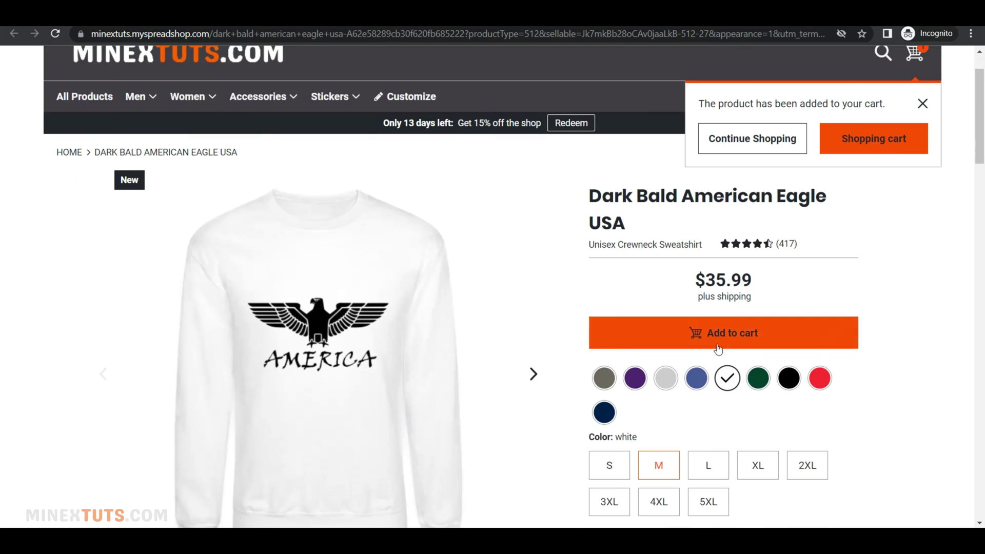
- Add the white size M sweatshirt to the cart and review the cart contents
{"action": "left_click", "coordinate": [616, 333]}
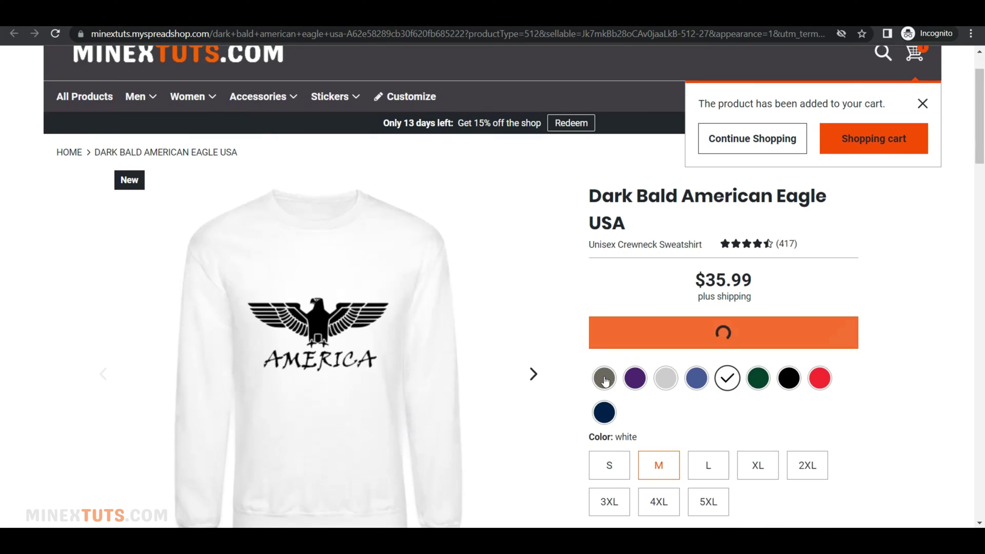
{"action": "left_click", "coordinate": [872, 139]}
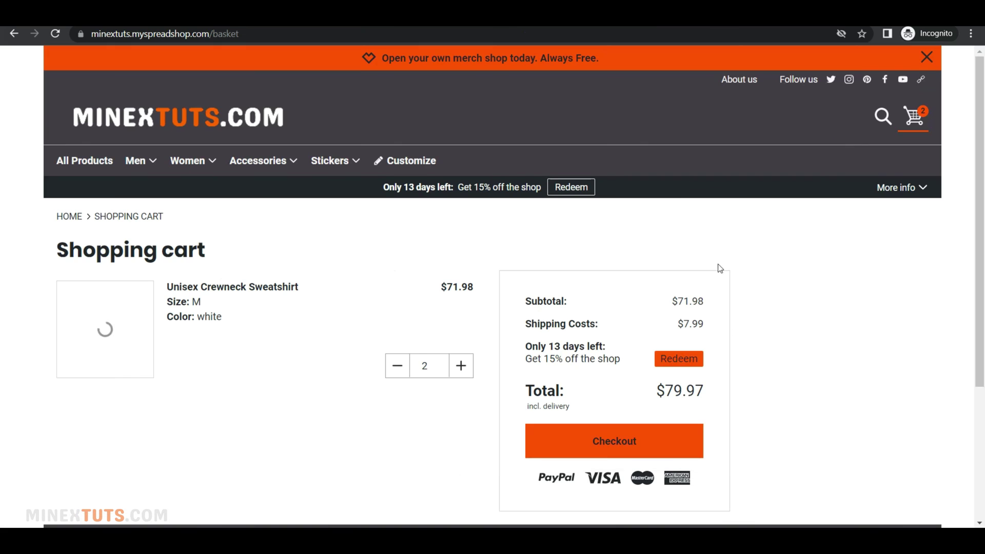
{"action": "scroll", "coordinate": [515, 337], "scroll_direction": "down", "scroll_amount": 2}
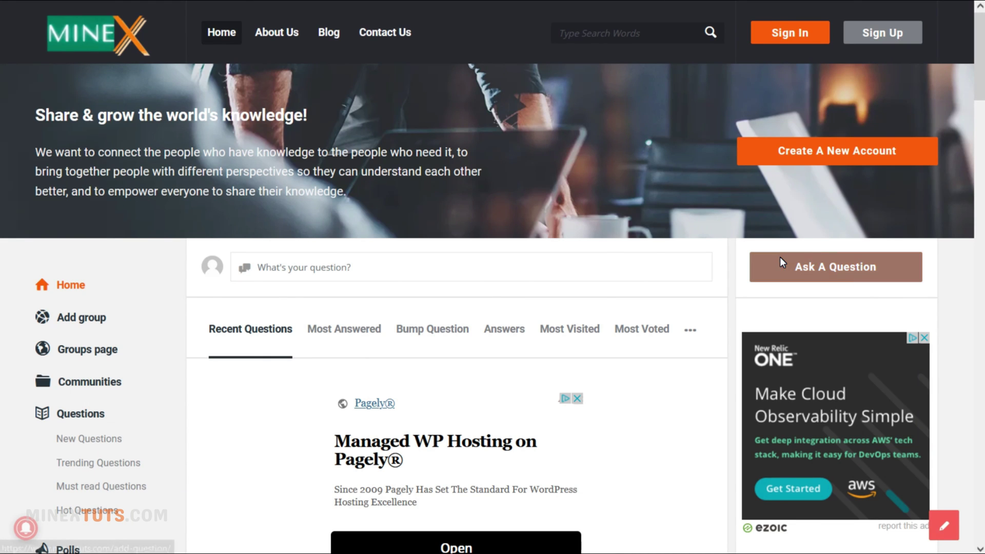
- Open the Ask A Question form and scroll down to its Publish Your Question button
{"action": "left_click", "coordinate": [779, 260]}
{"action": "scroll", "coordinate": [588, 293], "scroll_direction": "down", "scroll_amount": 9}
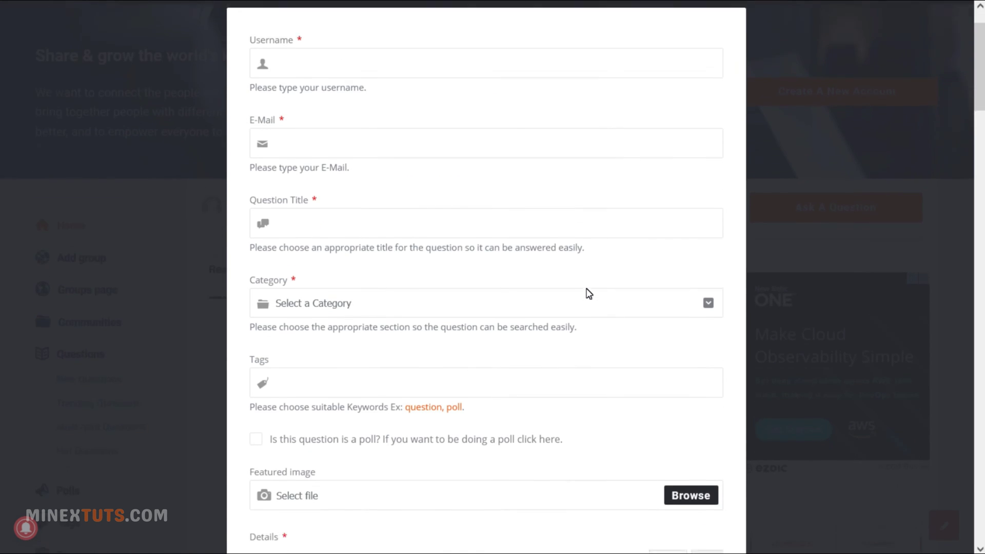
{"action": "scroll", "coordinate": [588, 293], "scroll_direction": "down", "scroll_amount": 3}
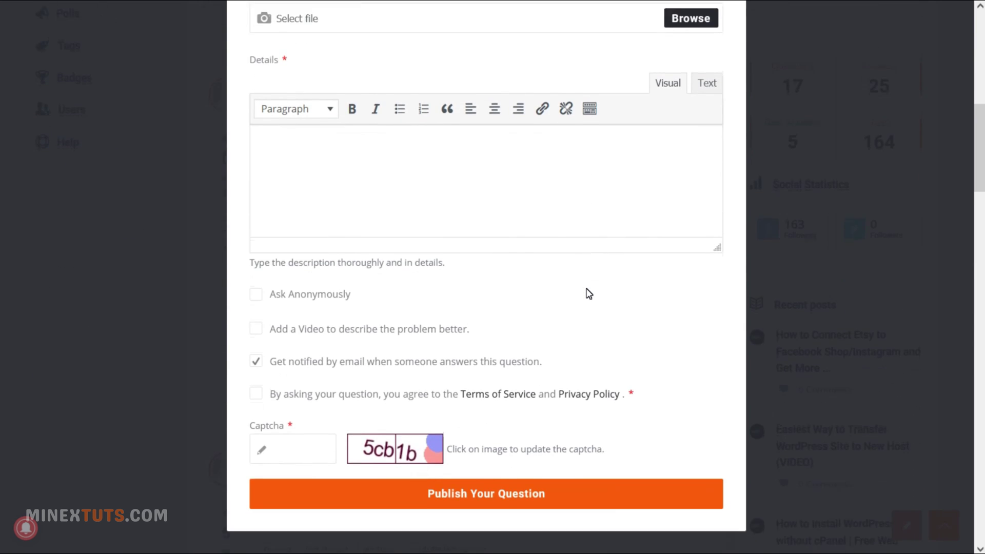
{"action": "scroll", "coordinate": [588, 293], "scroll_direction": "down", "scroll_amount": 1}
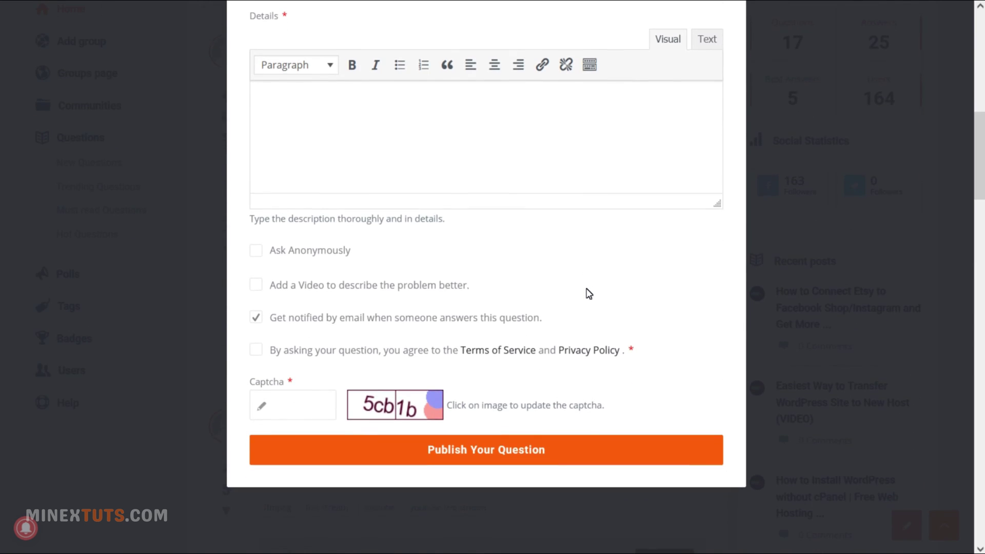